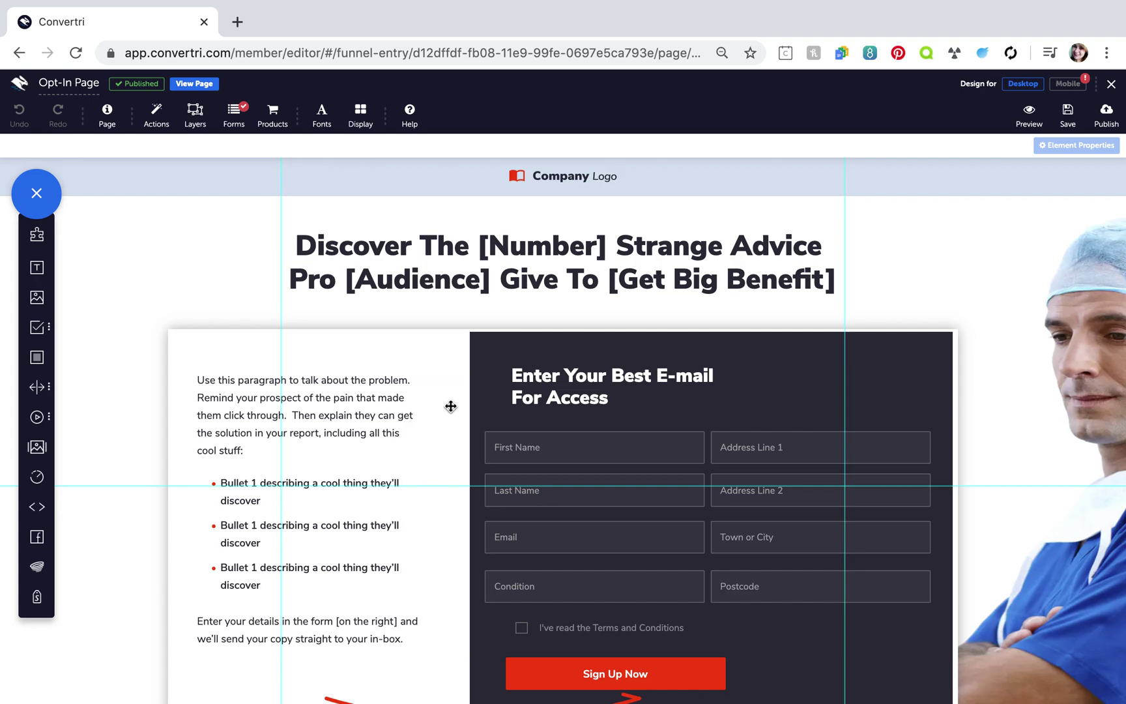
Step: Insert the 61140.svg three-dots image, shrink it, and place it left of the headline
left_click(47, 299)
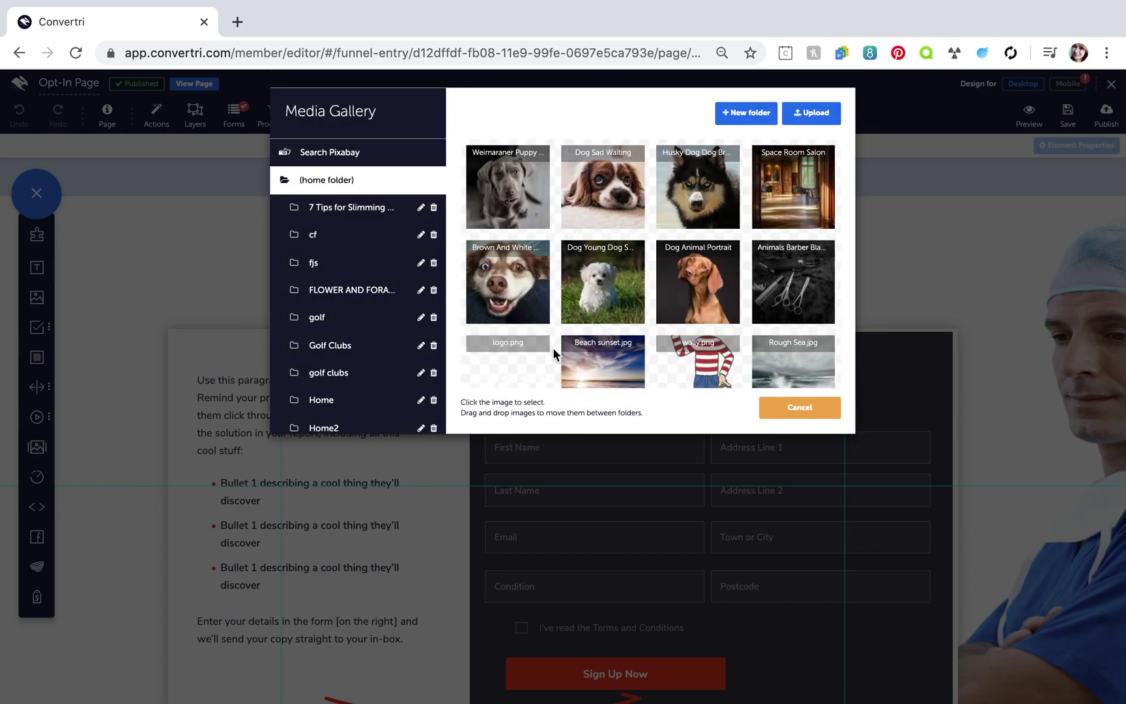
scroll(587, 373, "down", 5)
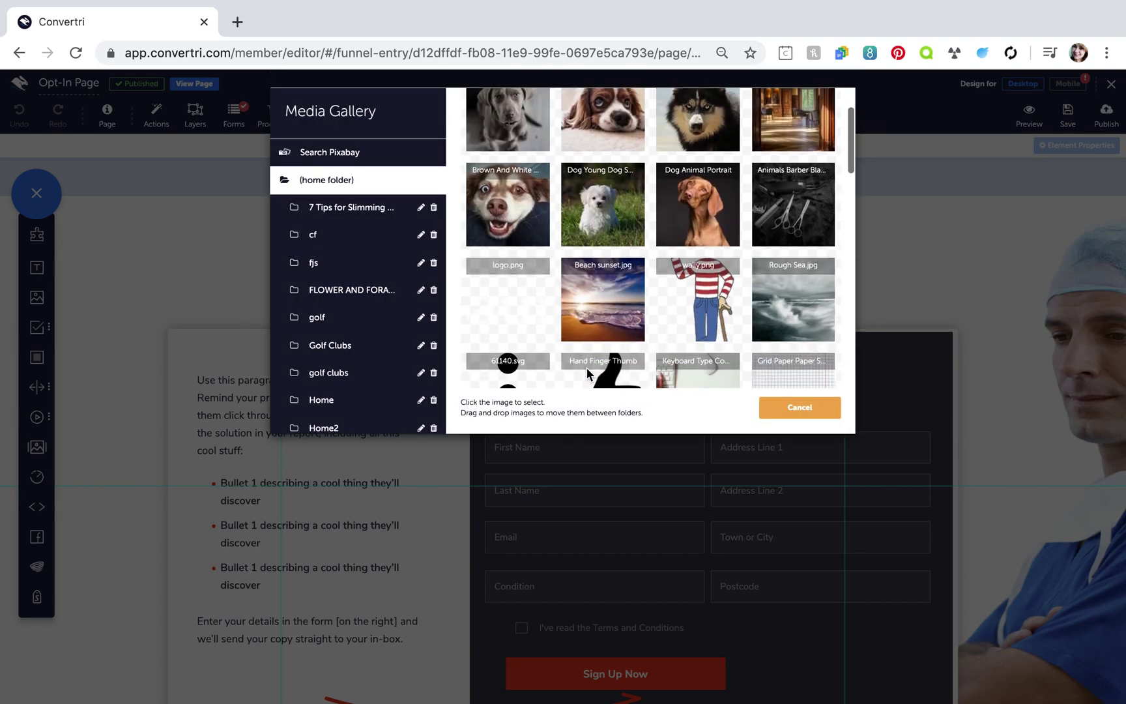
left_click(523, 249)
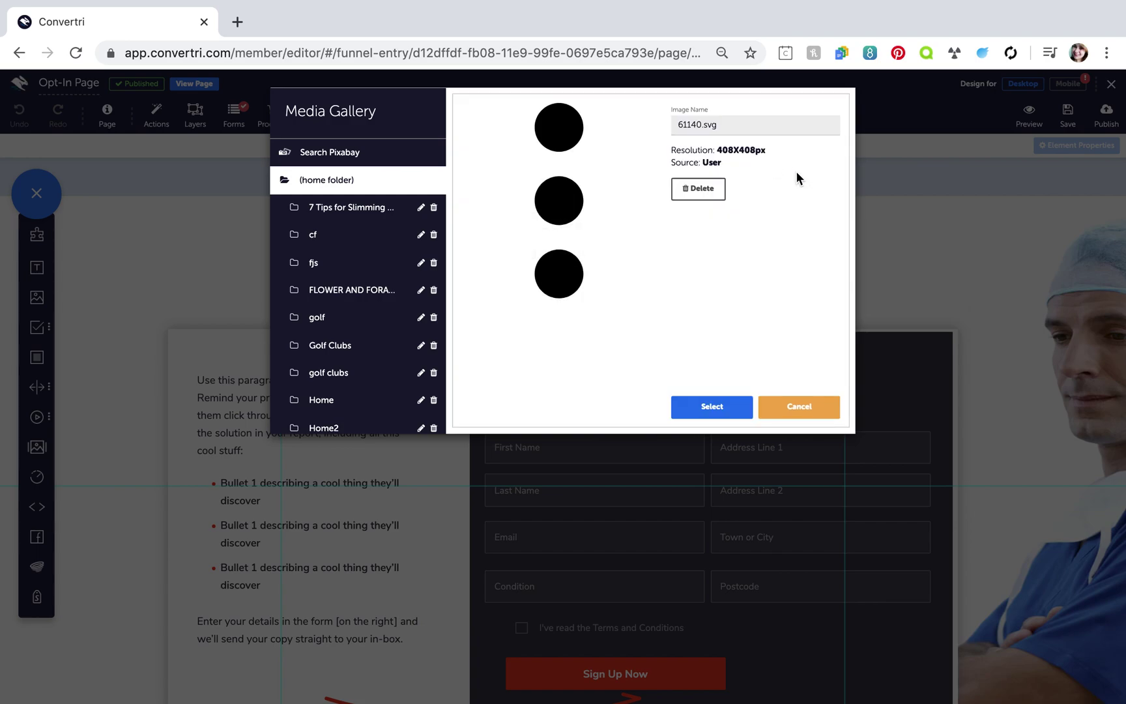
left_click(738, 409)
left_click_drag(674, 402, 485, 228)
left_click_drag(468, 186, 194, 263)
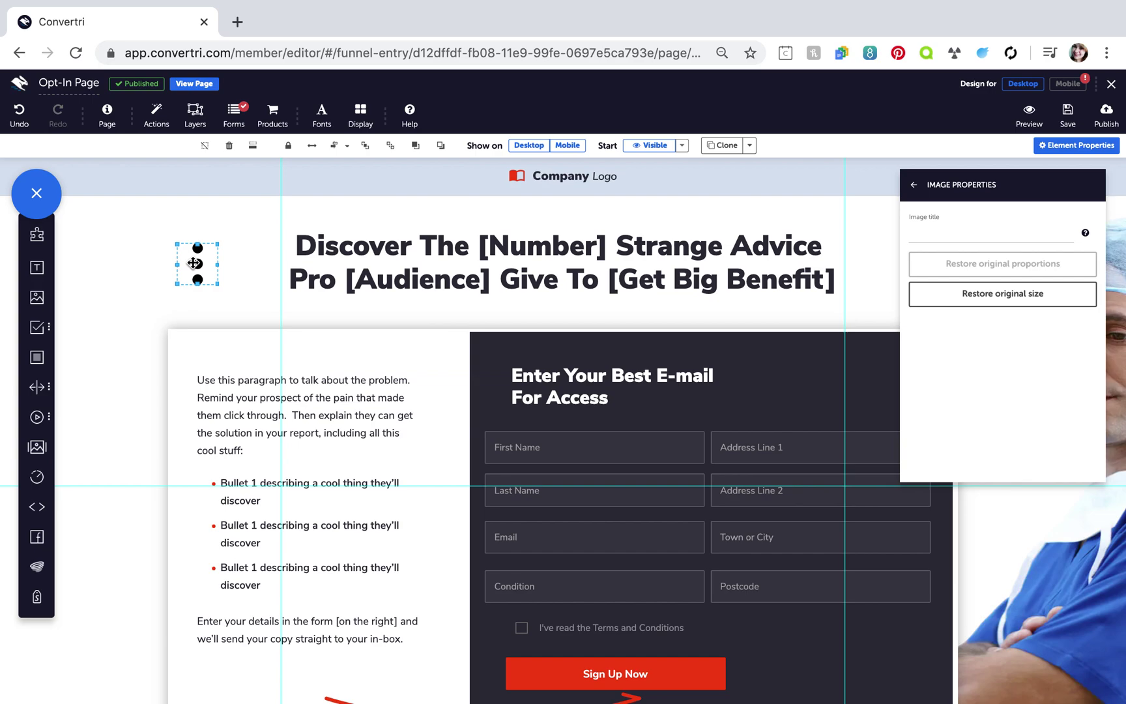
Step: Name the three-dots image 'dots' in General Properties and turn off its Desktop visibility
left_click(1103, 151)
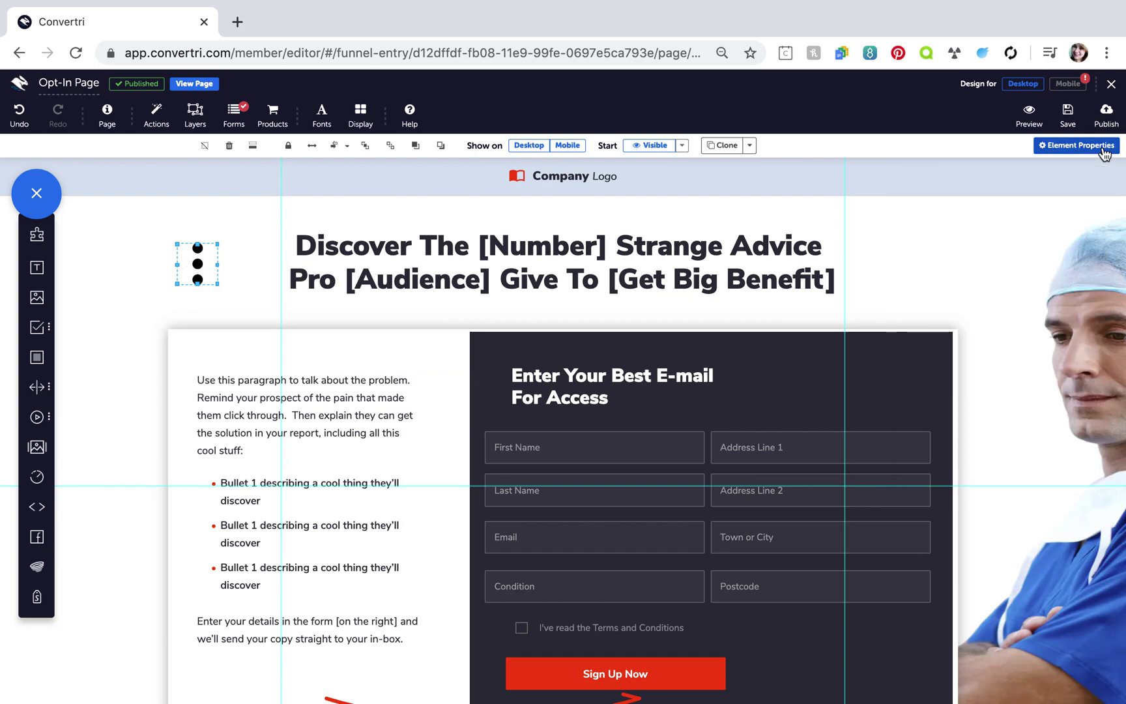
left_click(1103, 151)
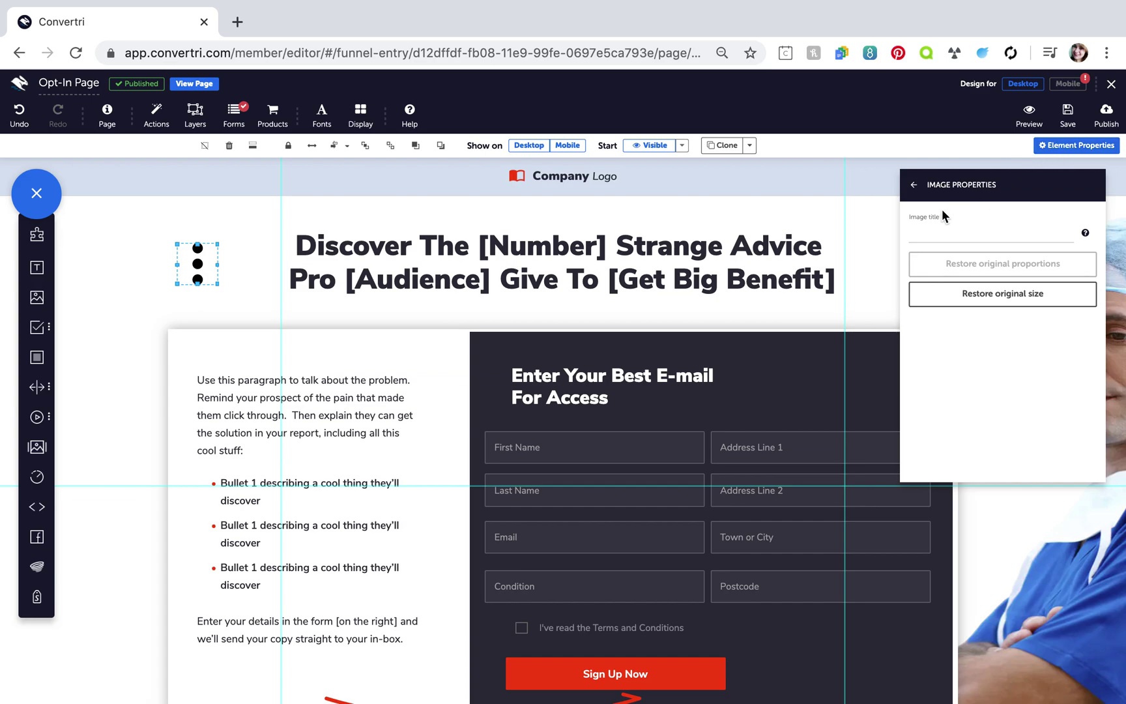
left_click(915, 188)
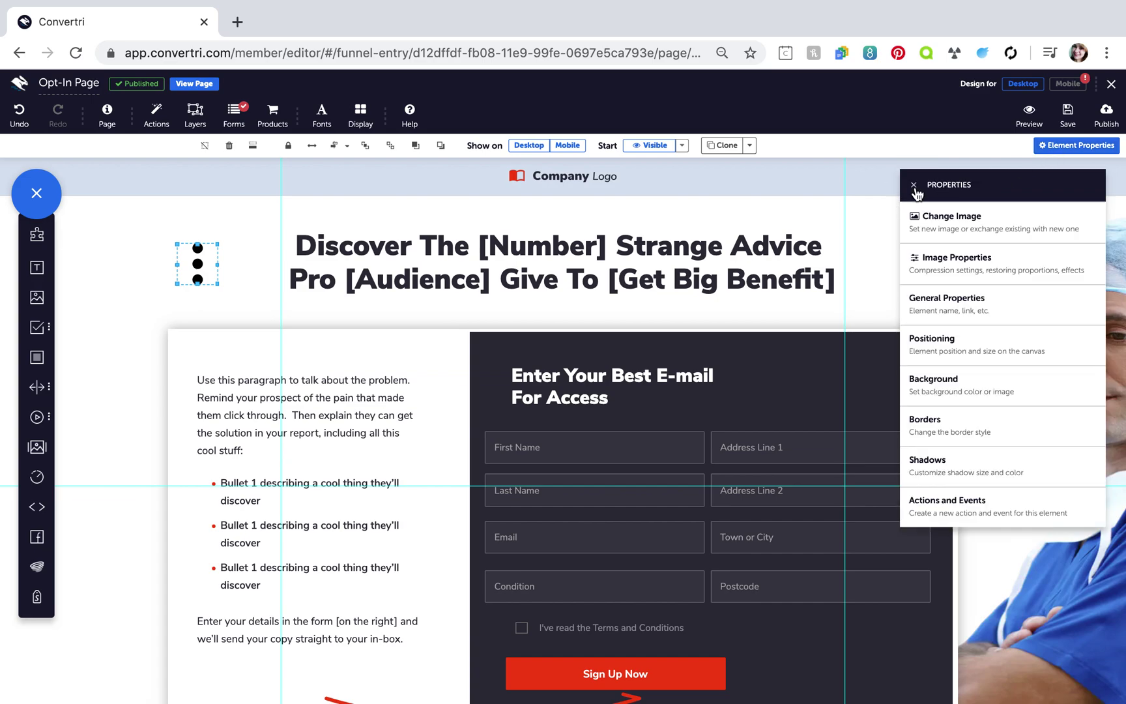
left_click(964, 302)
left_click(965, 232)
type("d")
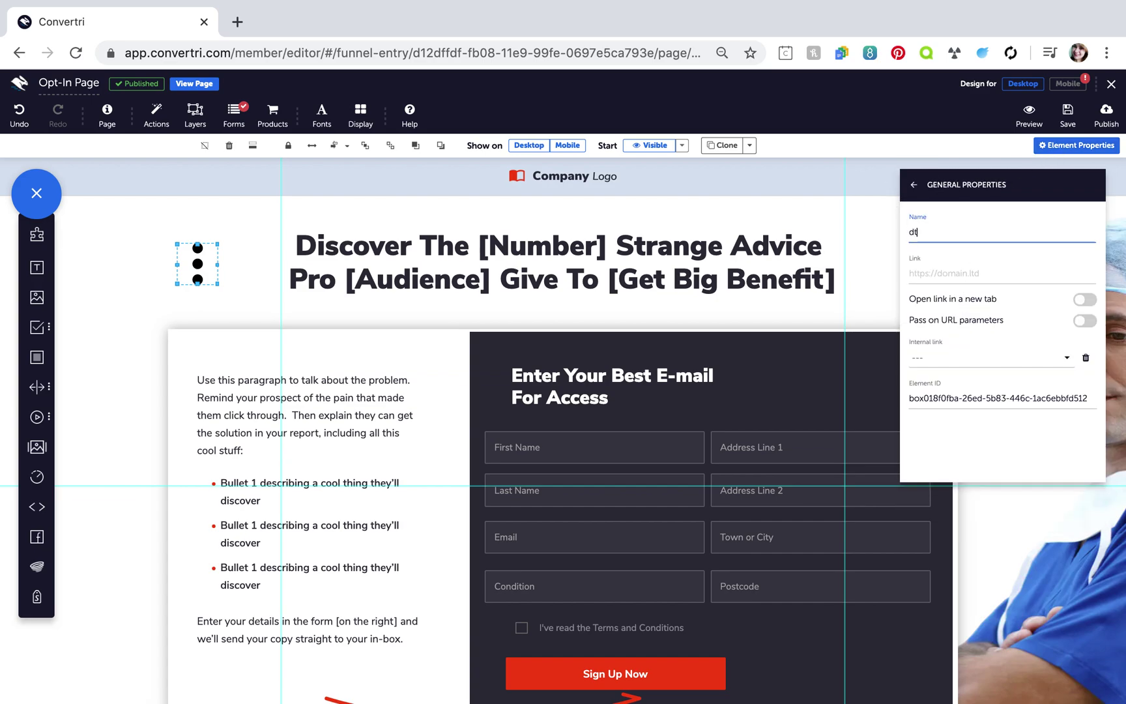
type("ots")
left_click(538, 147)
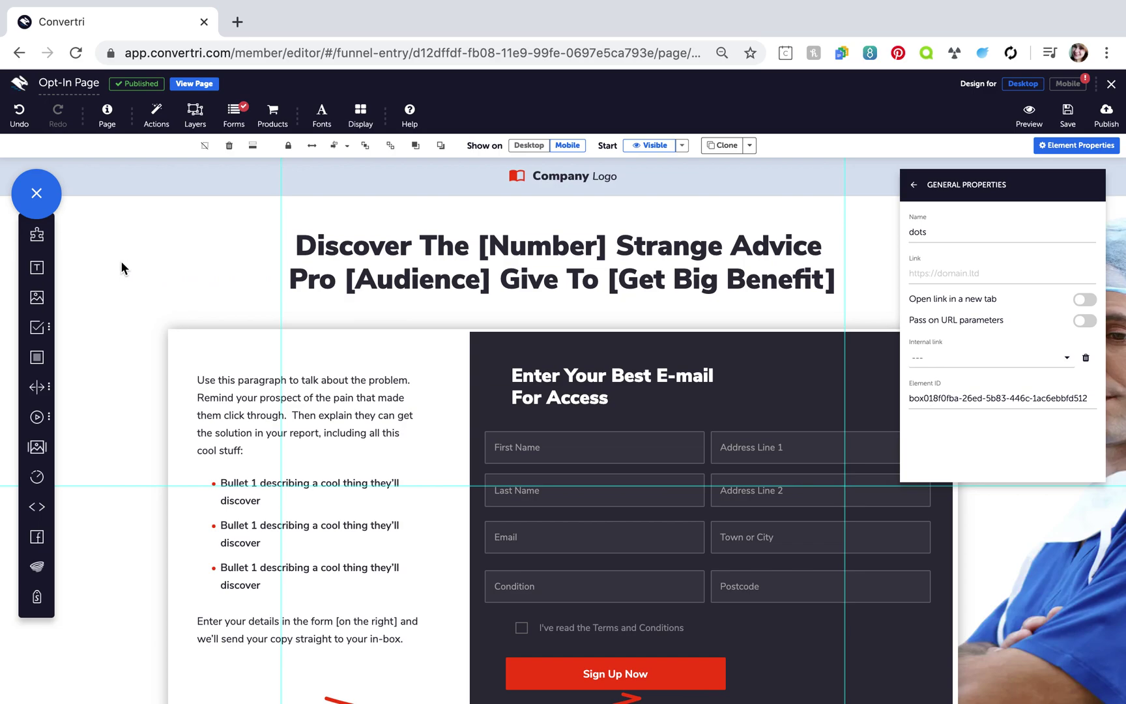
Step: Add a text element reading 'x' at size 68 in bold, narrowing its box to fit
left_click_drag(41, 274, 145, 240)
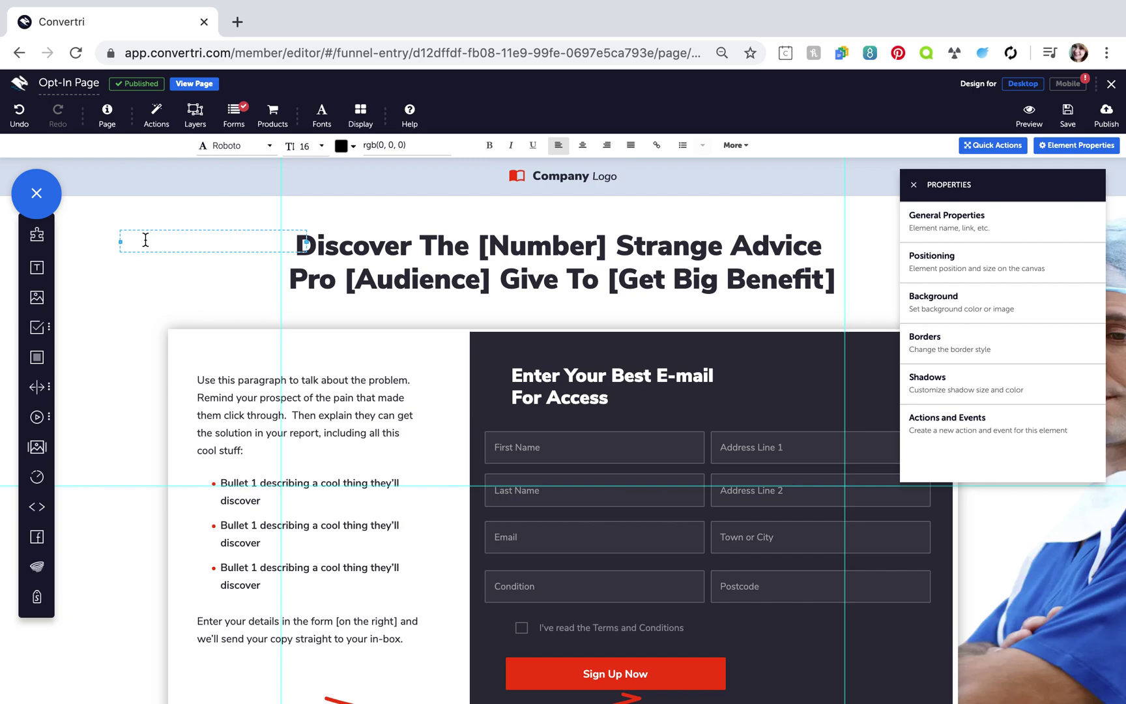
type("x")
key("ctrl+a")
left_click(317, 148)
scroll(317, 195, "down", 10)
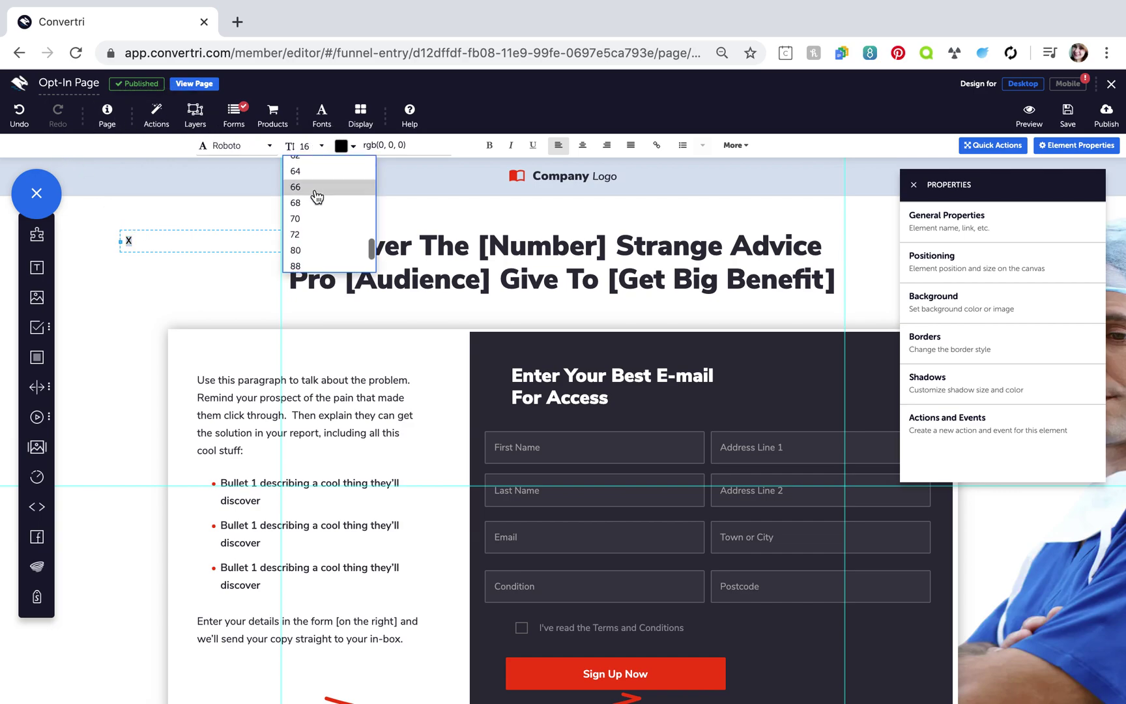
left_click(315, 203)
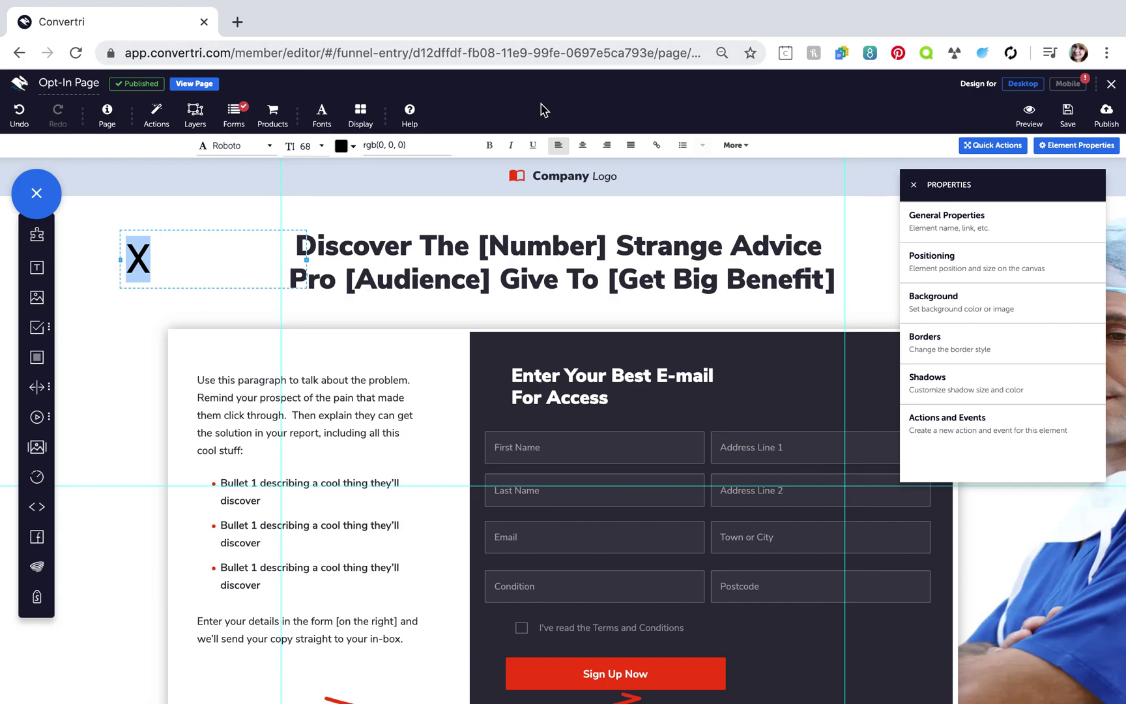
left_click(491, 146)
left_click(189, 258)
left_click_drag(189, 259, 163, 260)
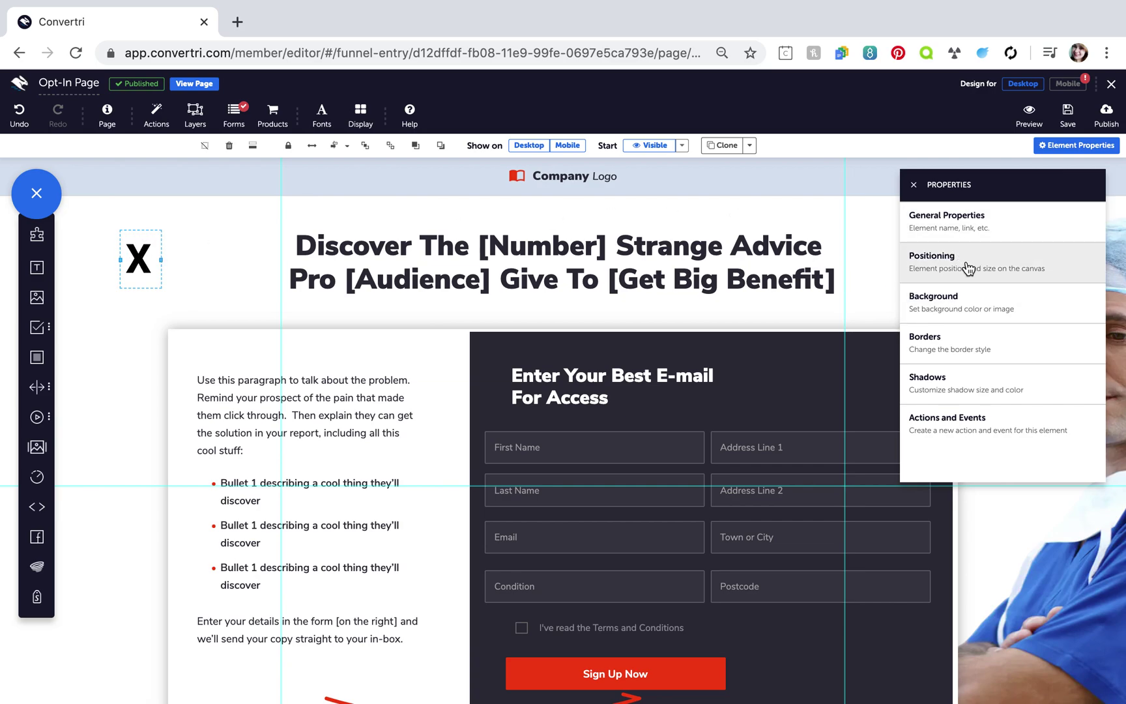
Step: Name the X text element 'X' and turn off its Desktop visibility so it shows only on mobile
left_click(965, 239)
left_click(950, 231)
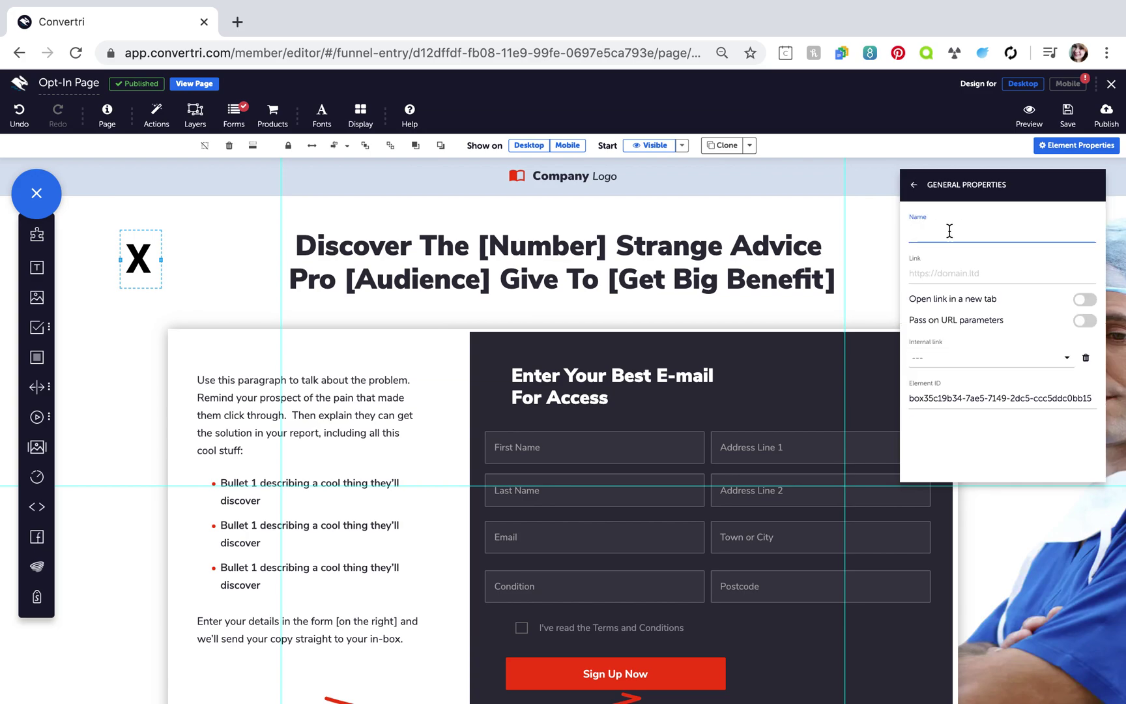
type("X")
left_click(526, 149)
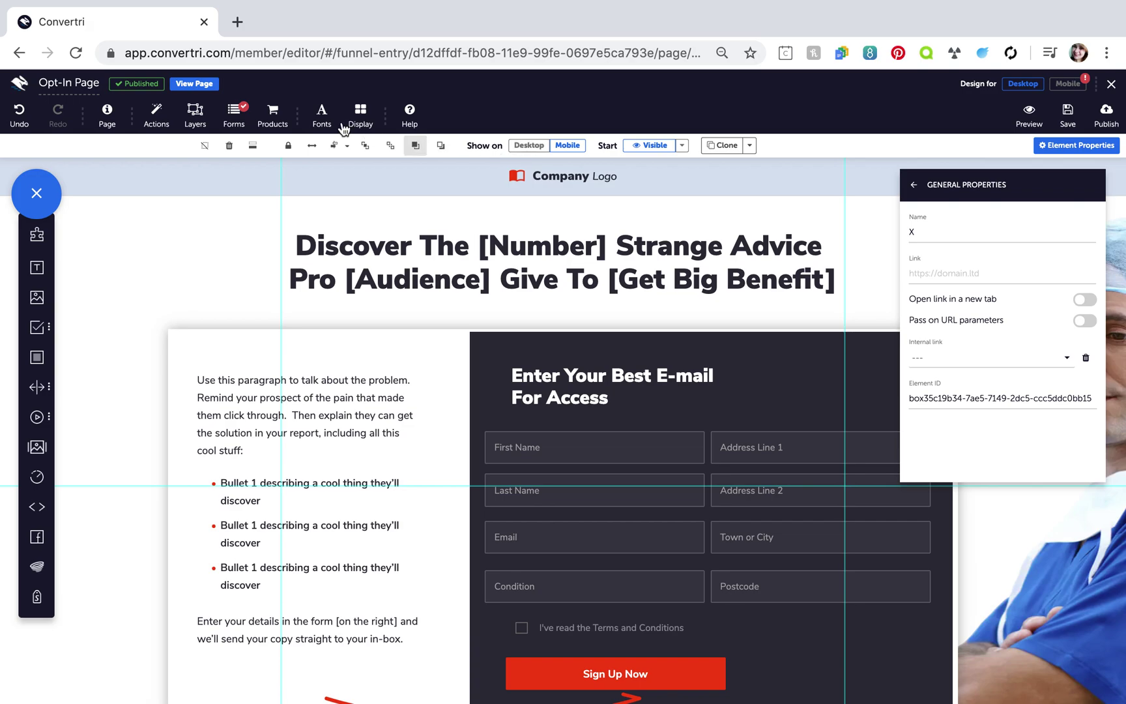
Step: Create a new layer named 'mobile menu' and set it visible on Mobile
left_click(195, 115)
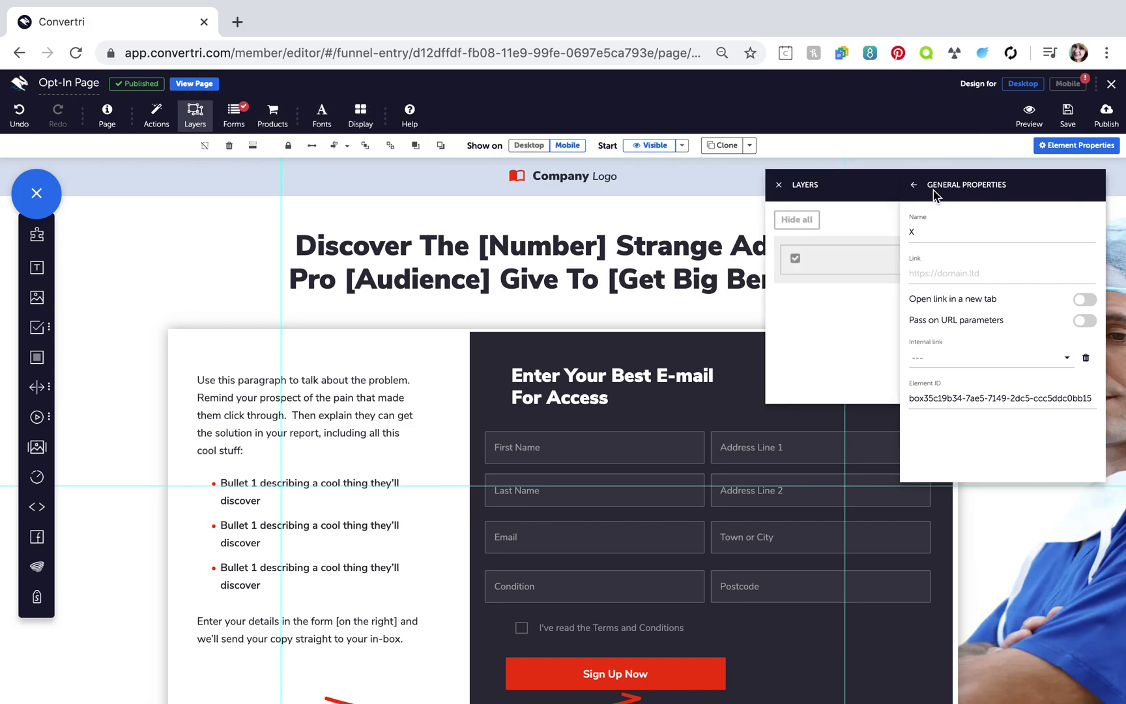
left_click(914, 185)
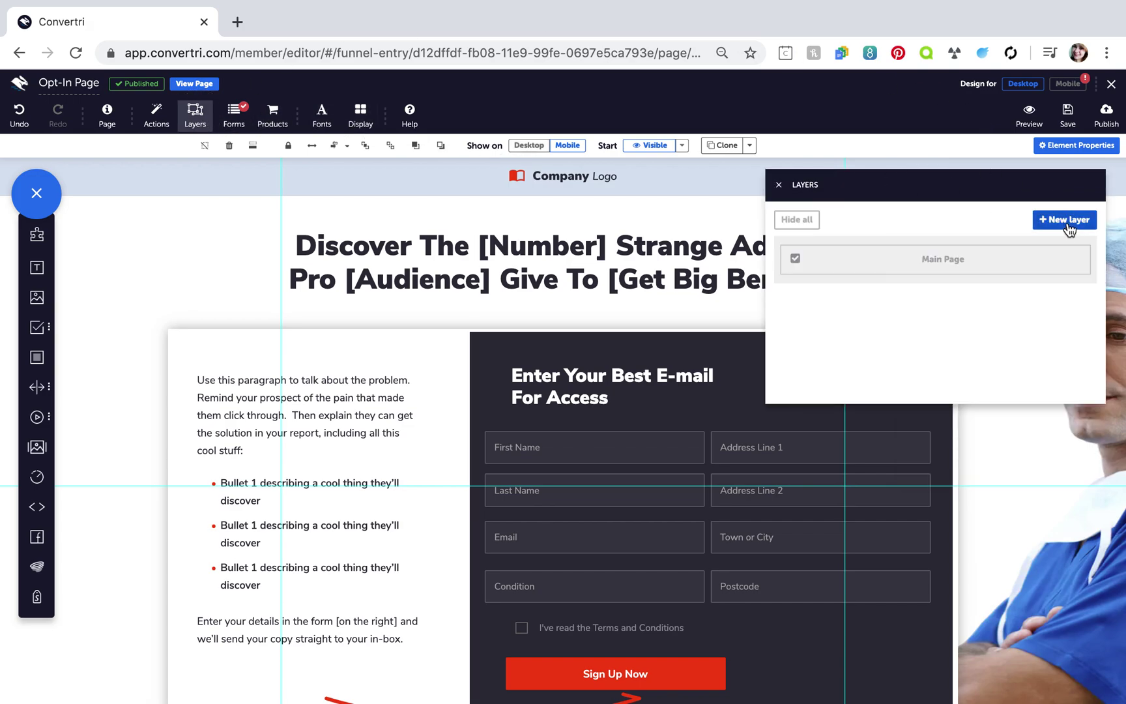
left_click(1069, 225)
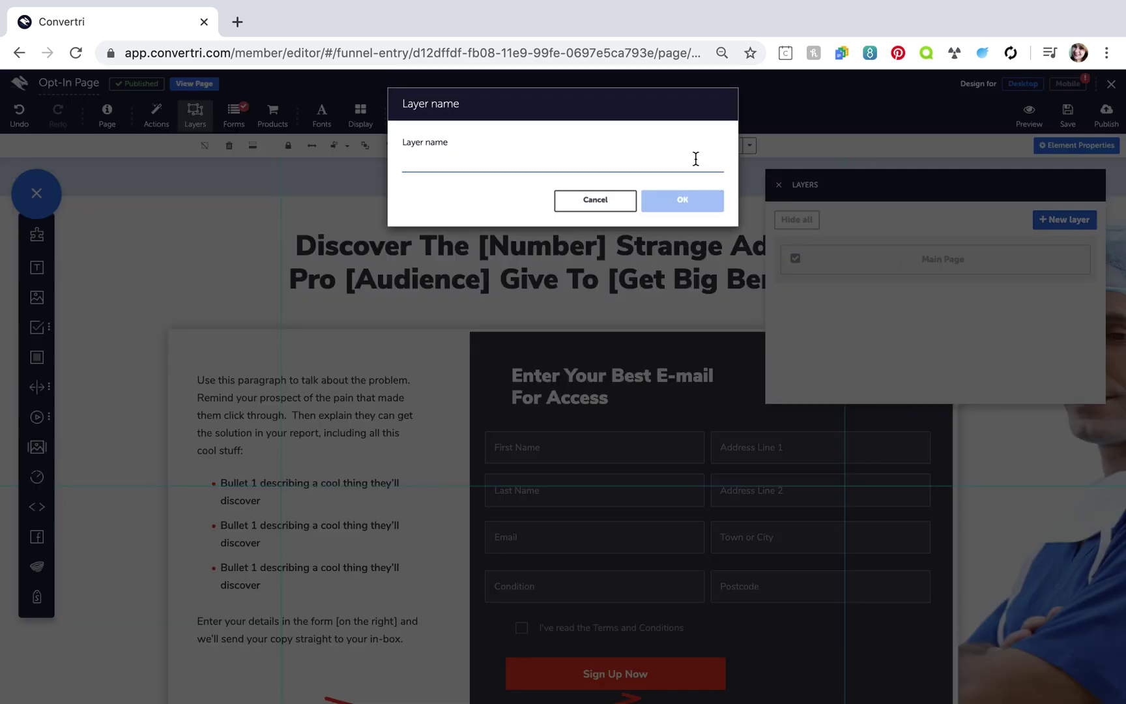
type("mobile menu")
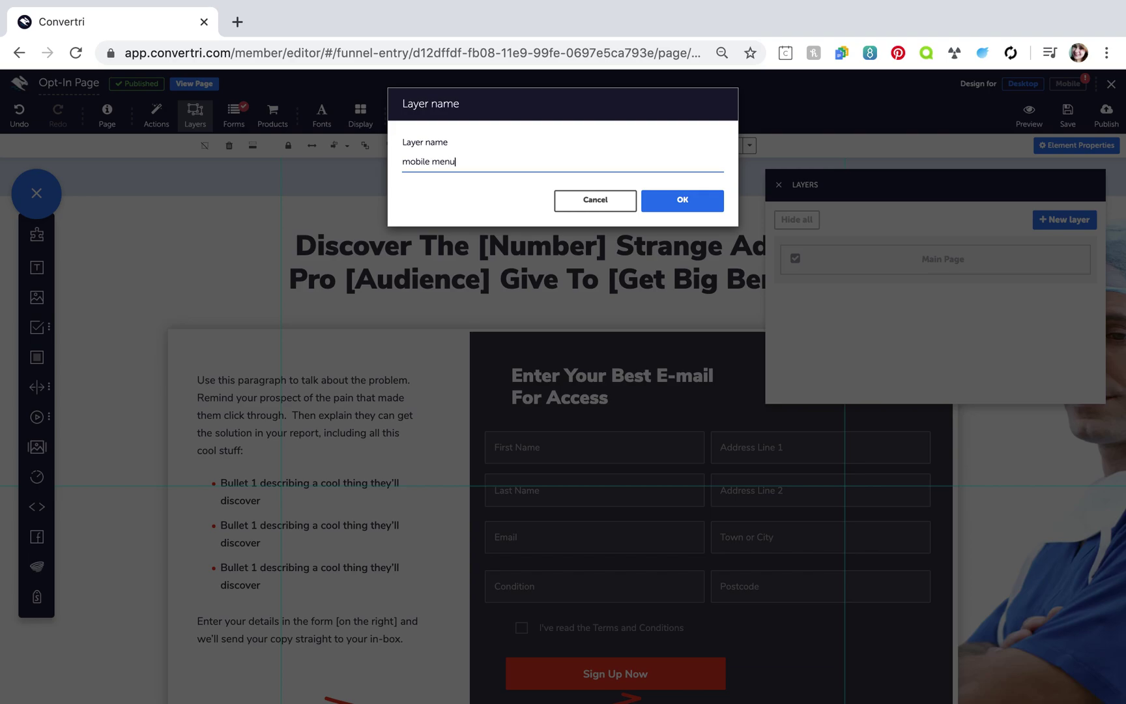
left_click(677, 202)
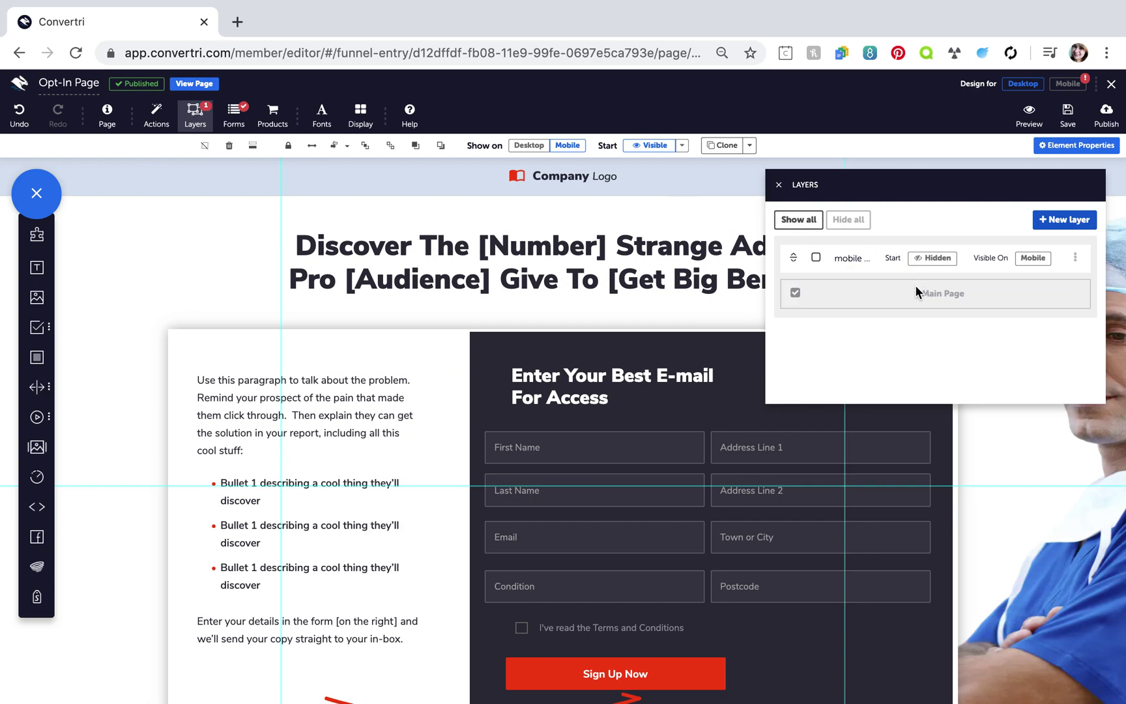
left_click(1029, 263)
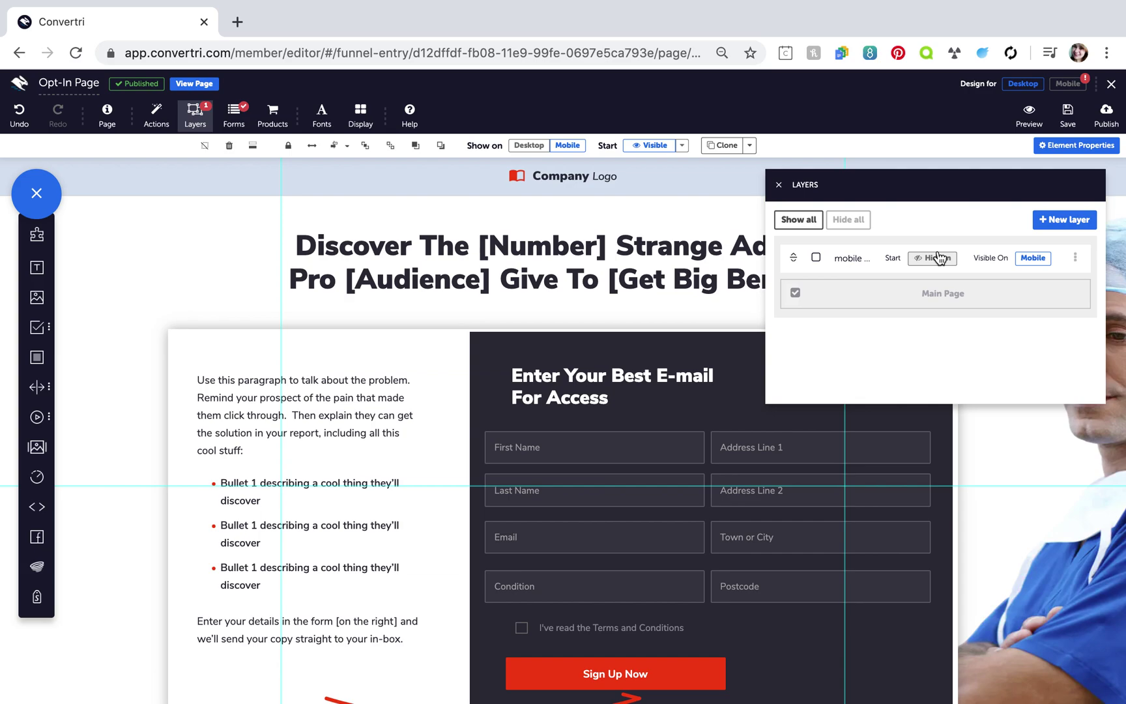
Step: With the mobile menu layer selected, add a panel and resize it to about 305x295 near the headline
left_click(817, 258)
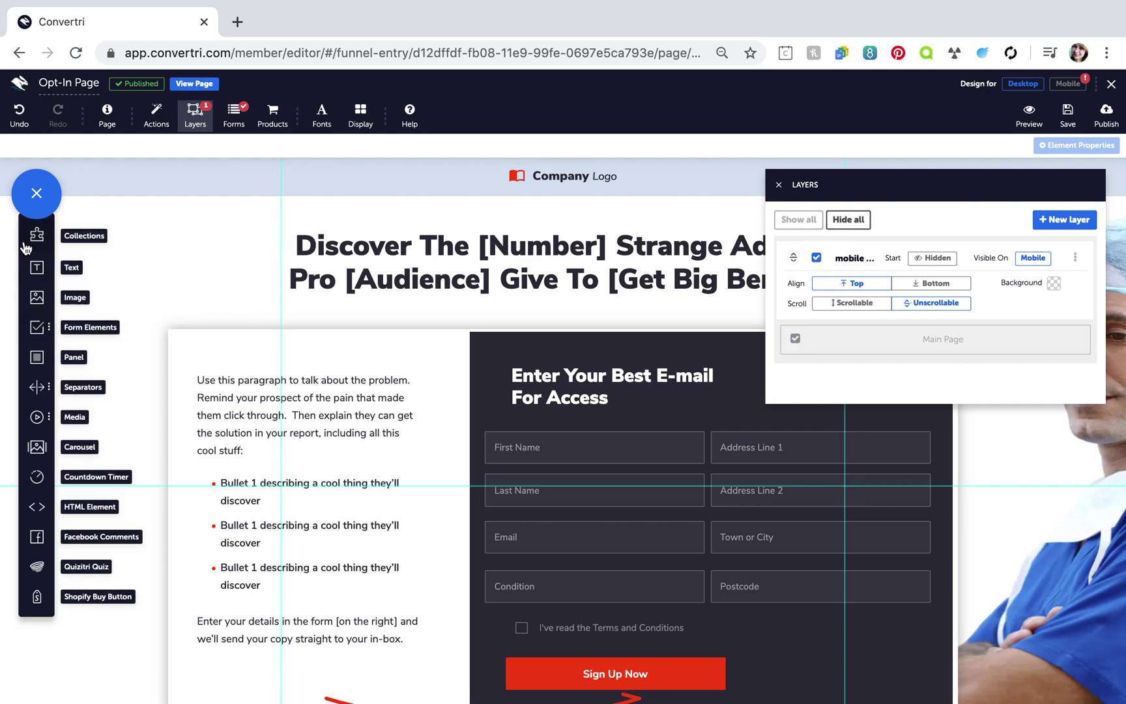
left_click(36, 356)
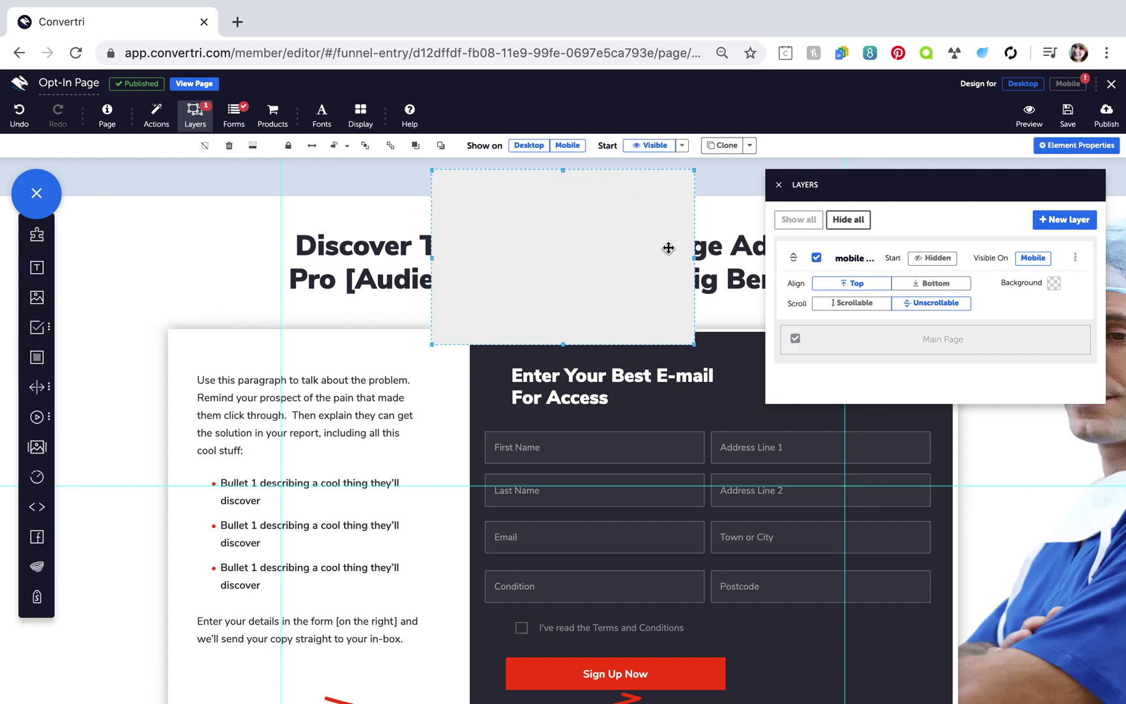
left_click_drag(534, 287, 410, 332)
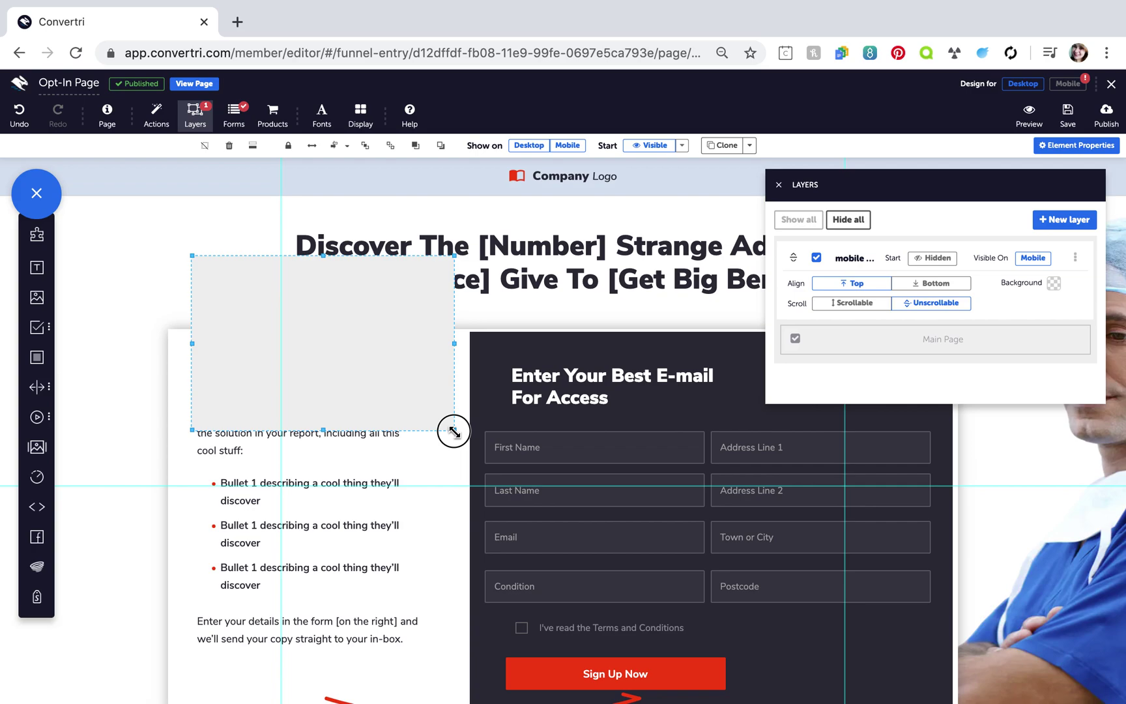
left_click_drag(455, 432, 391, 444)
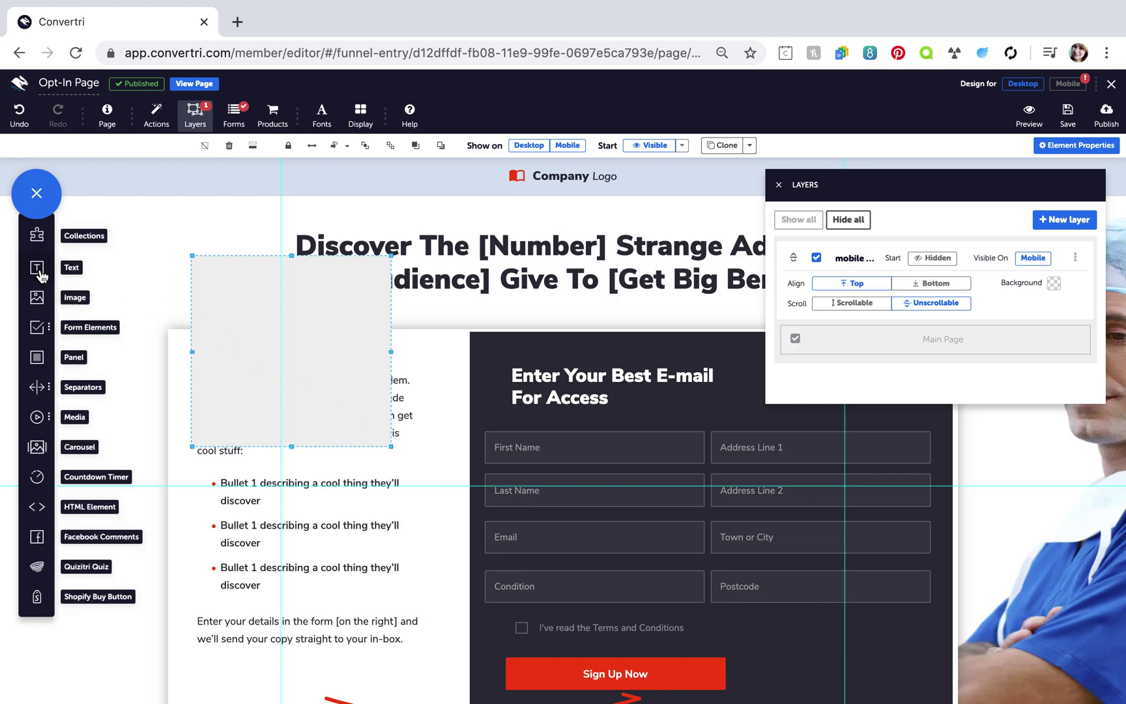
Step: Add a text element at the top of the grey panel reading 'example menu link'
left_click(279, 195)
left_click_drag(496, 171, 234, 272)
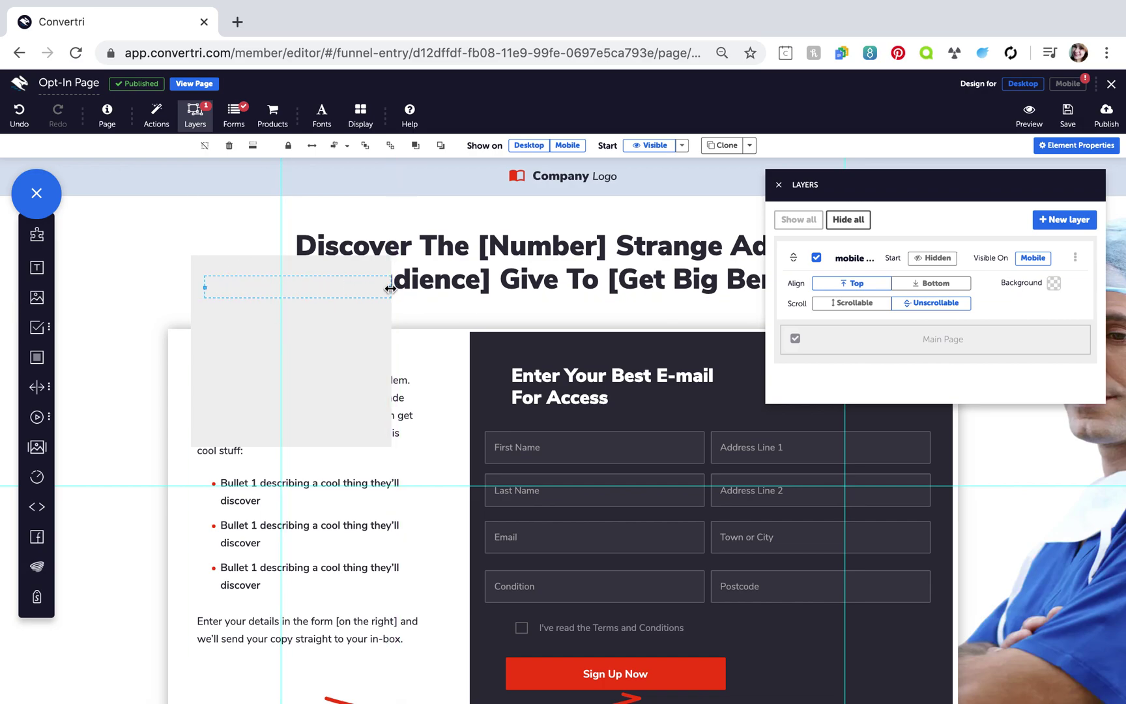
left_click_drag(386, 285, 304, 287)
double_click(288, 287)
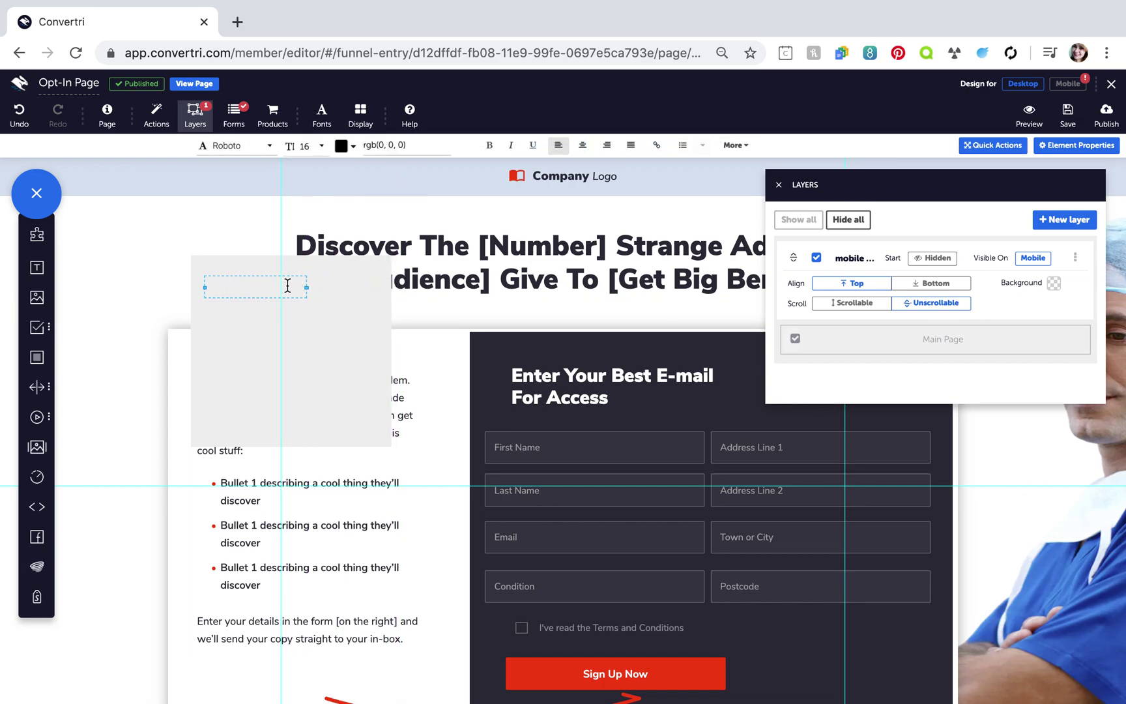
type("example menu link")
Step: Copy the line twice below, changing the copies to 'yours will be much better' and 'because you'll make them hyperlinks instead of plain text'
left_click(279, 277)
left_click_drag(277, 281, 281, 316)
double_click(281, 316)
type("yours will be mu")
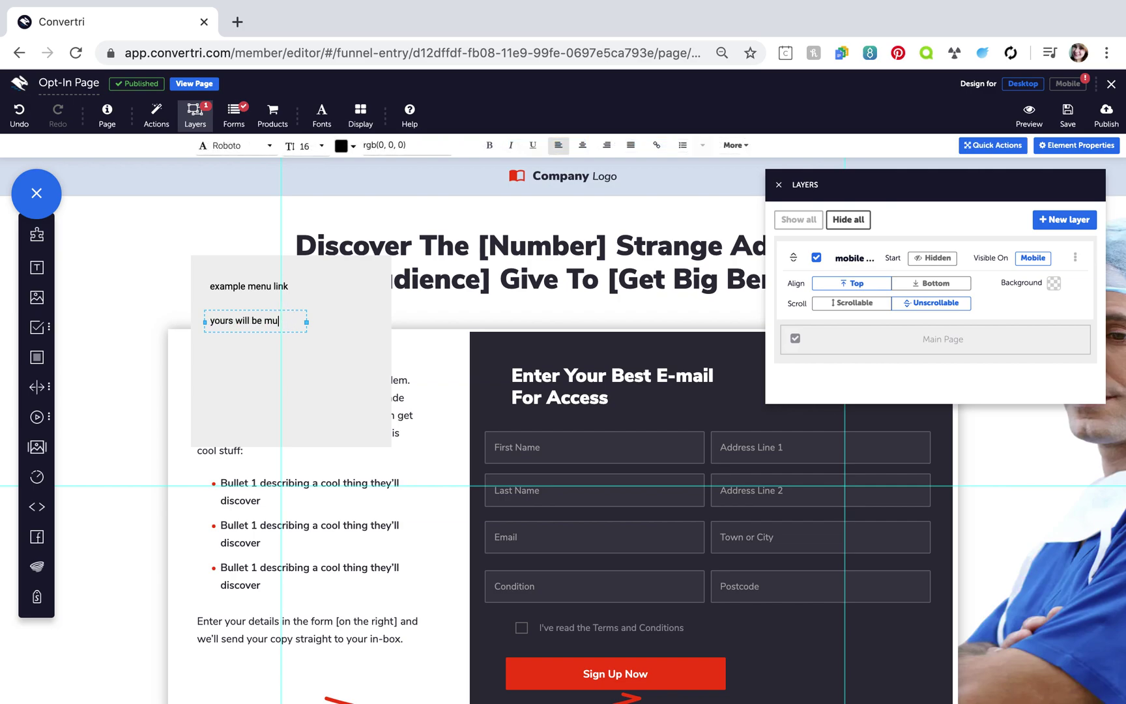
type("ch better")
mouse_move(306, 326)
left_mouse_down()
mouse_move(330, 331)
mouse_move(305, 349)
left_mouse_up()
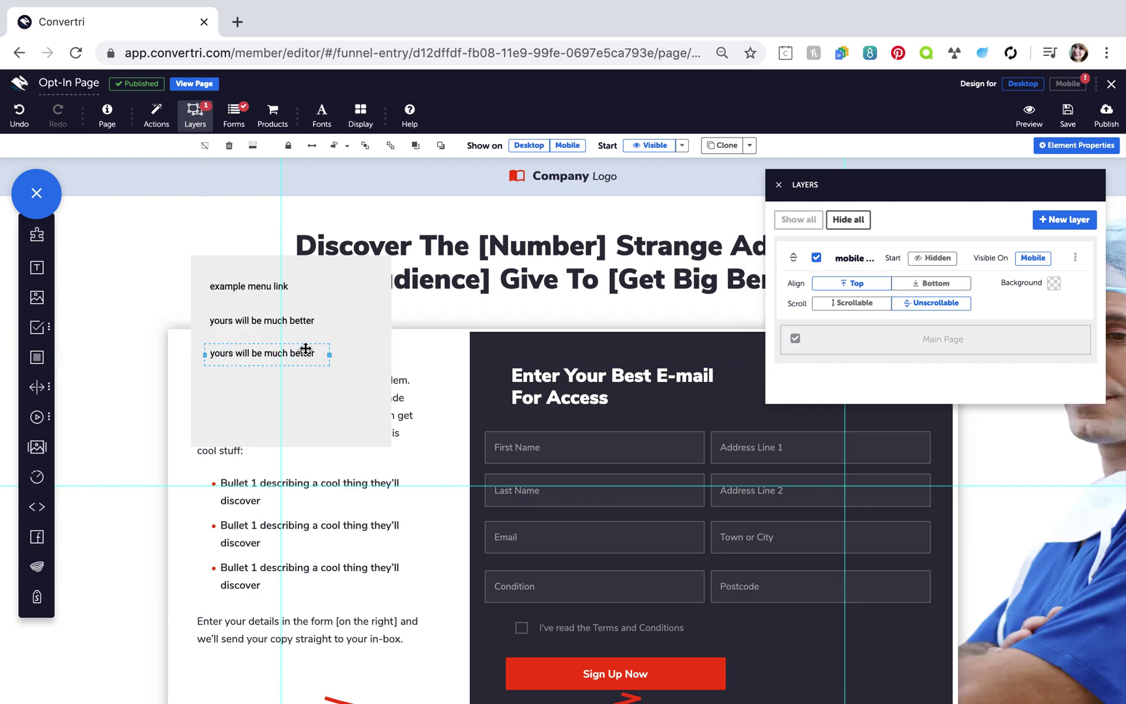
double_click(305, 350)
type("becau")
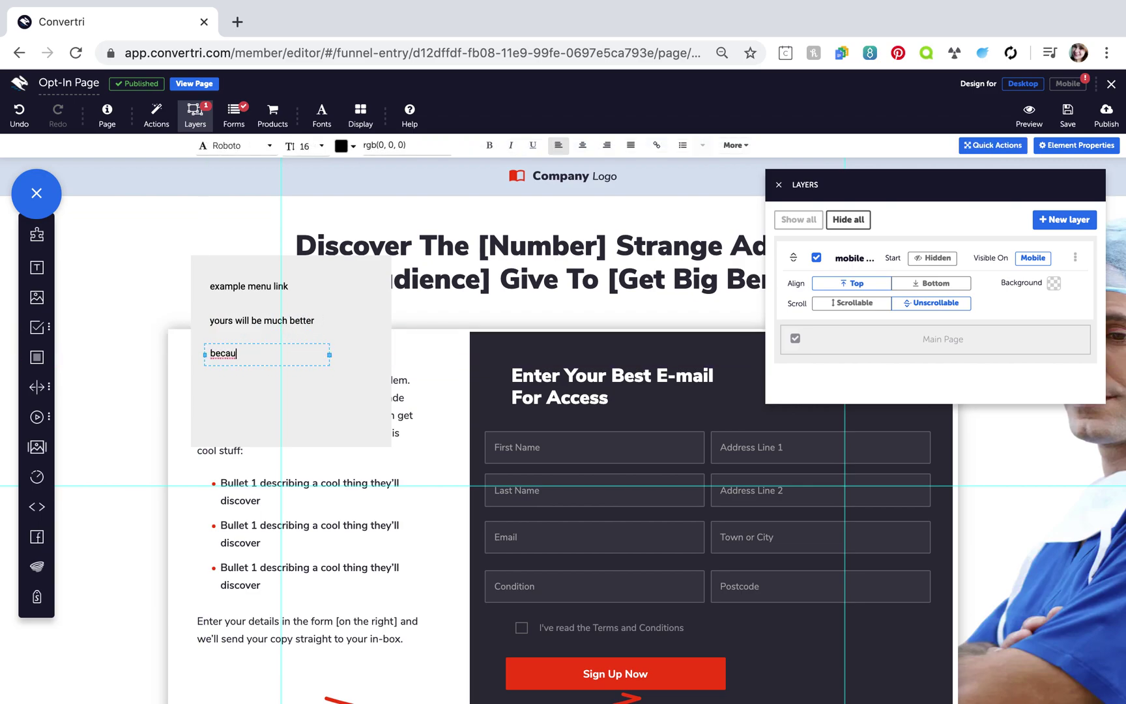
type("se you'll make them hyper")
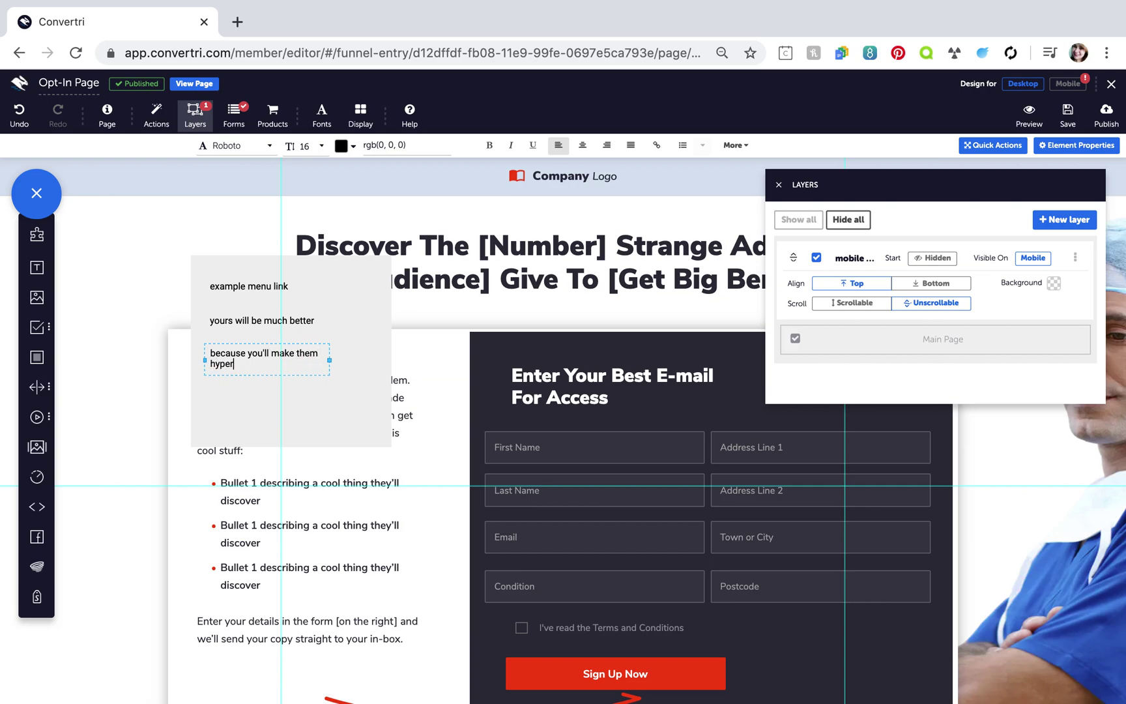
type("links instead of plain text")
left_click(328, 413)
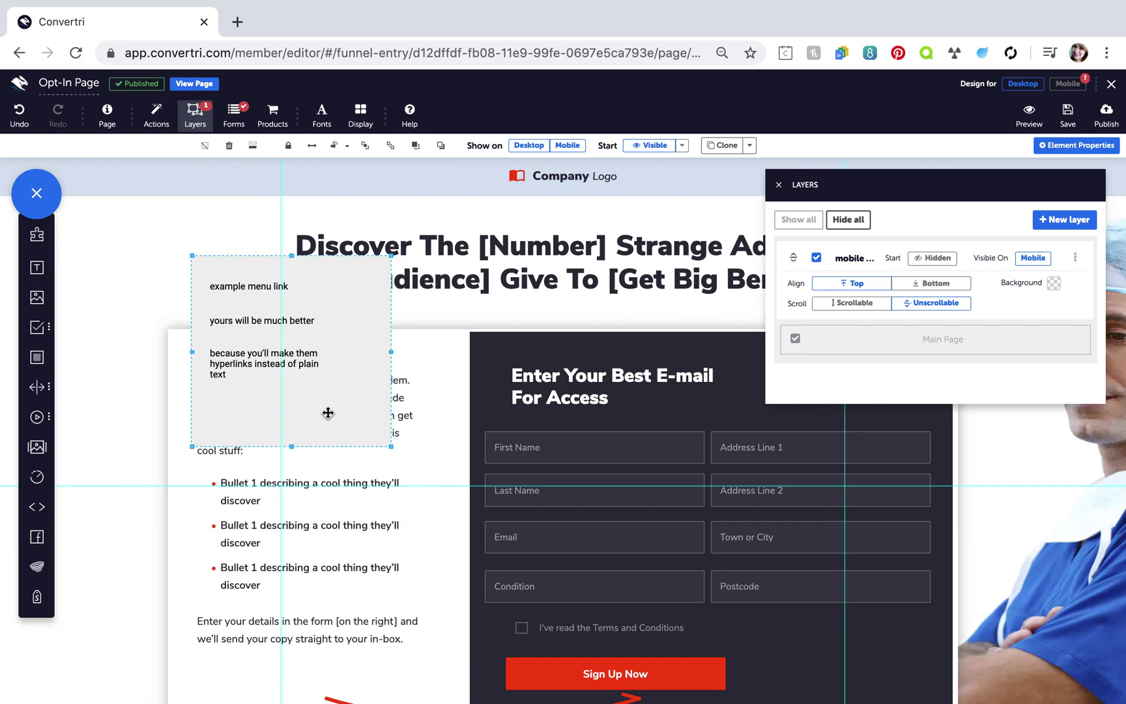
Step: In the Mobile layout, shrink the grey menu box and move it just below the doctor photo
left_click(1066, 86)
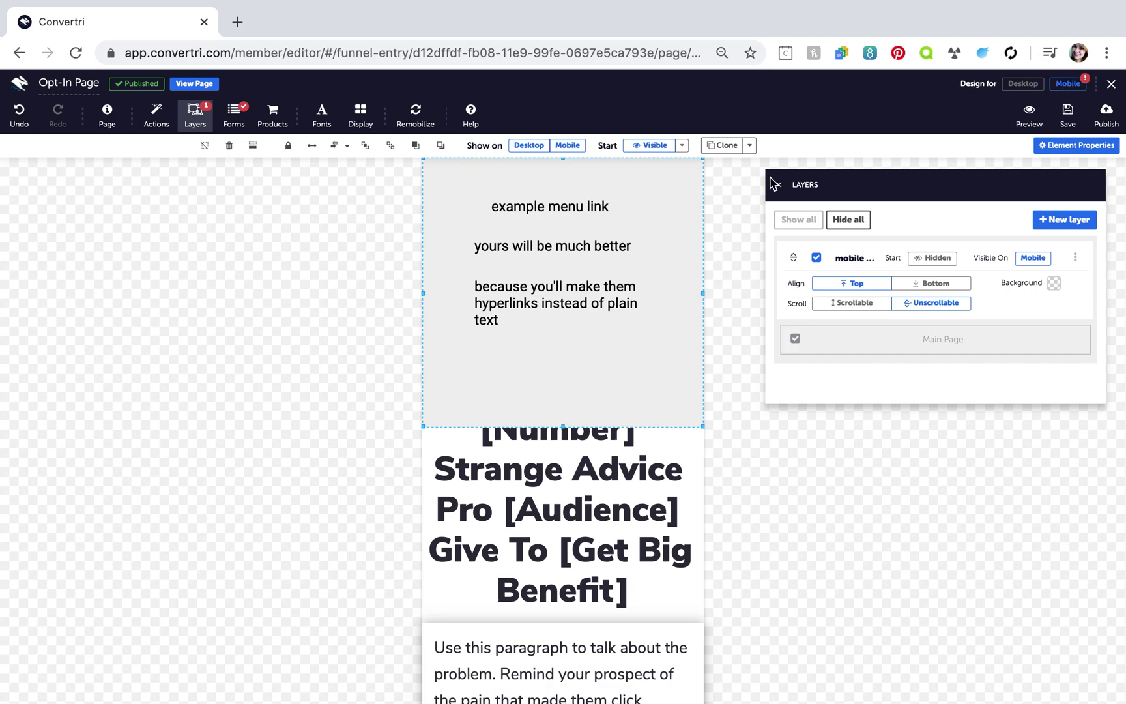
left_click_drag(702, 428, 656, 362)
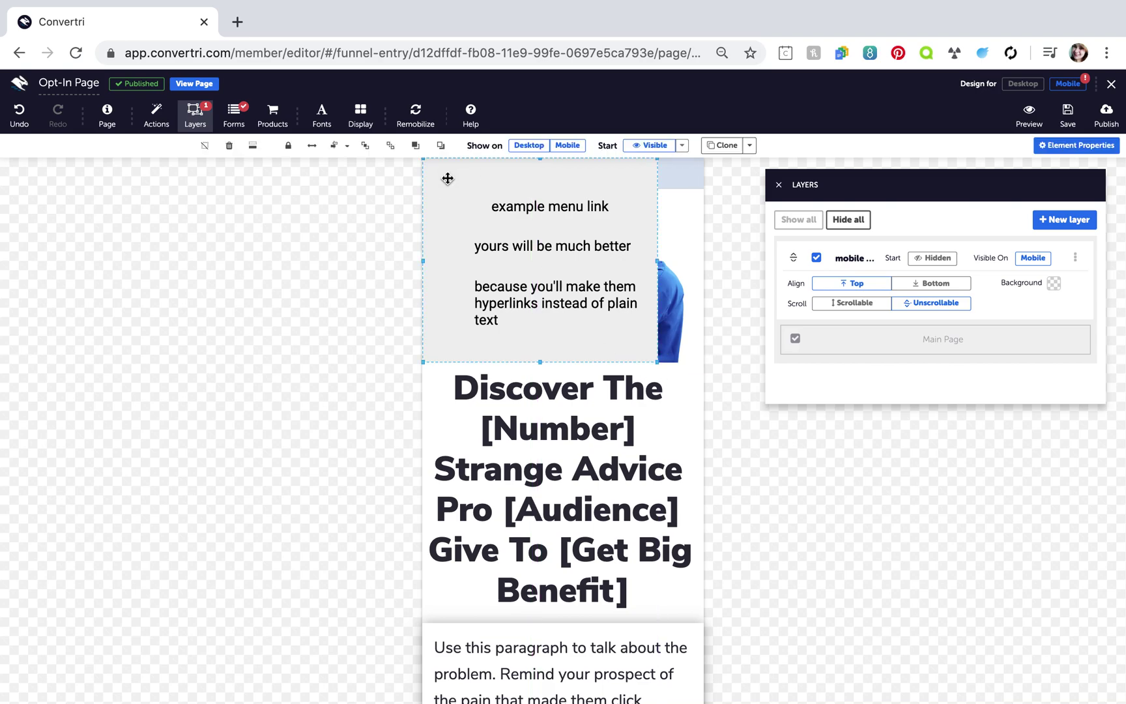
left_click_drag(423, 161, 463, 191)
left_click(649, 206)
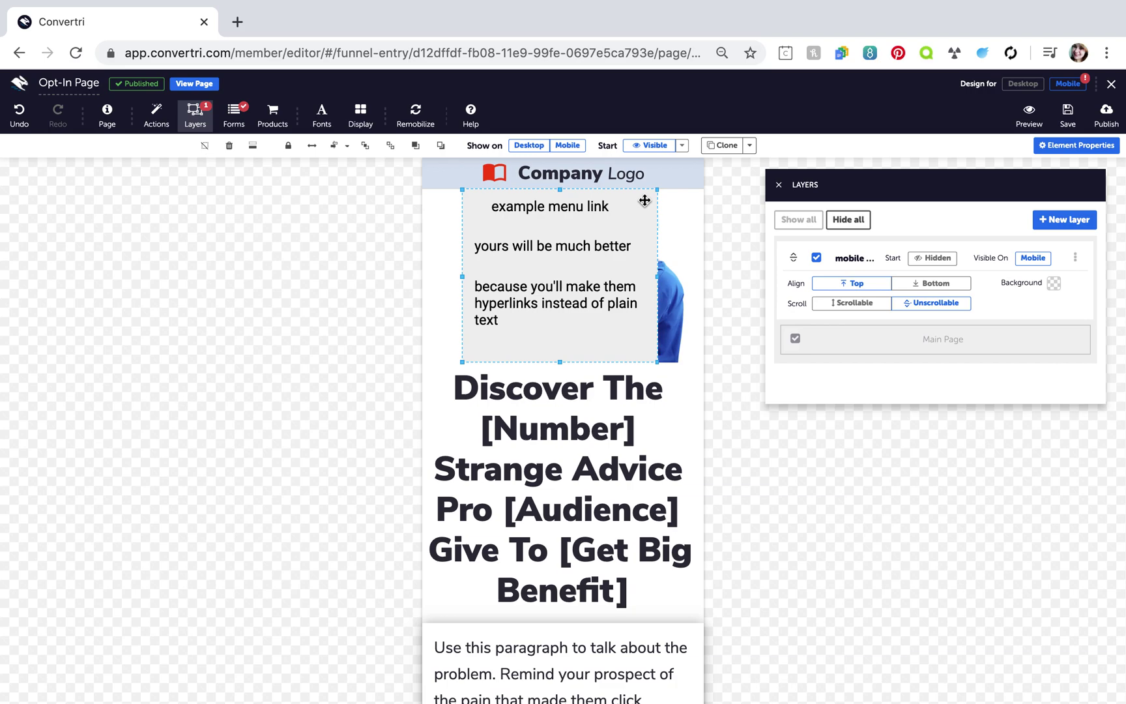
left_click_drag(649, 199, 685, 259)
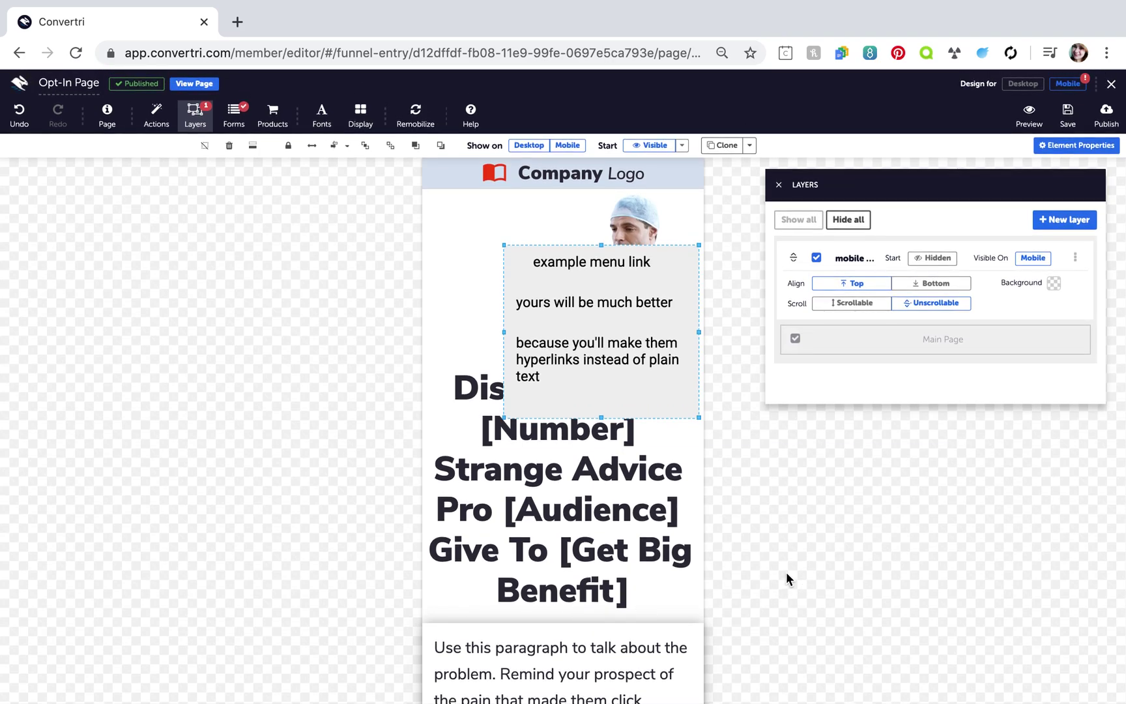
Step: Deselect the menu box and uncheck the mobile menu layer to hide it
left_click(787, 575)
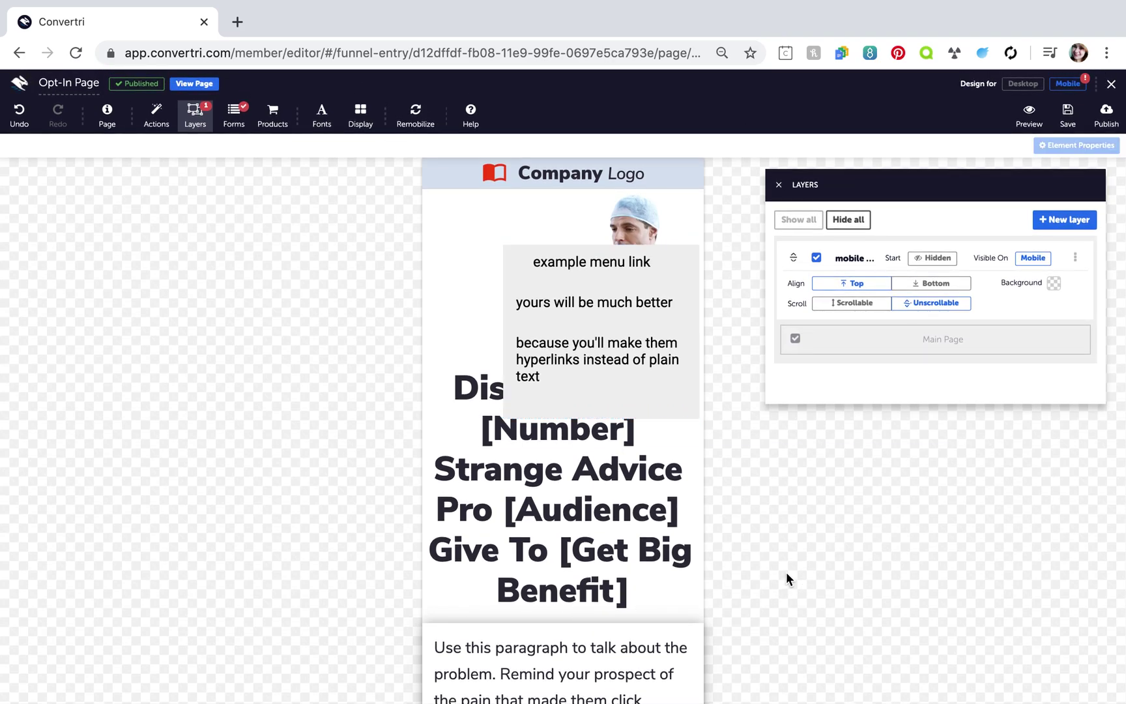
left_click(817, 258)
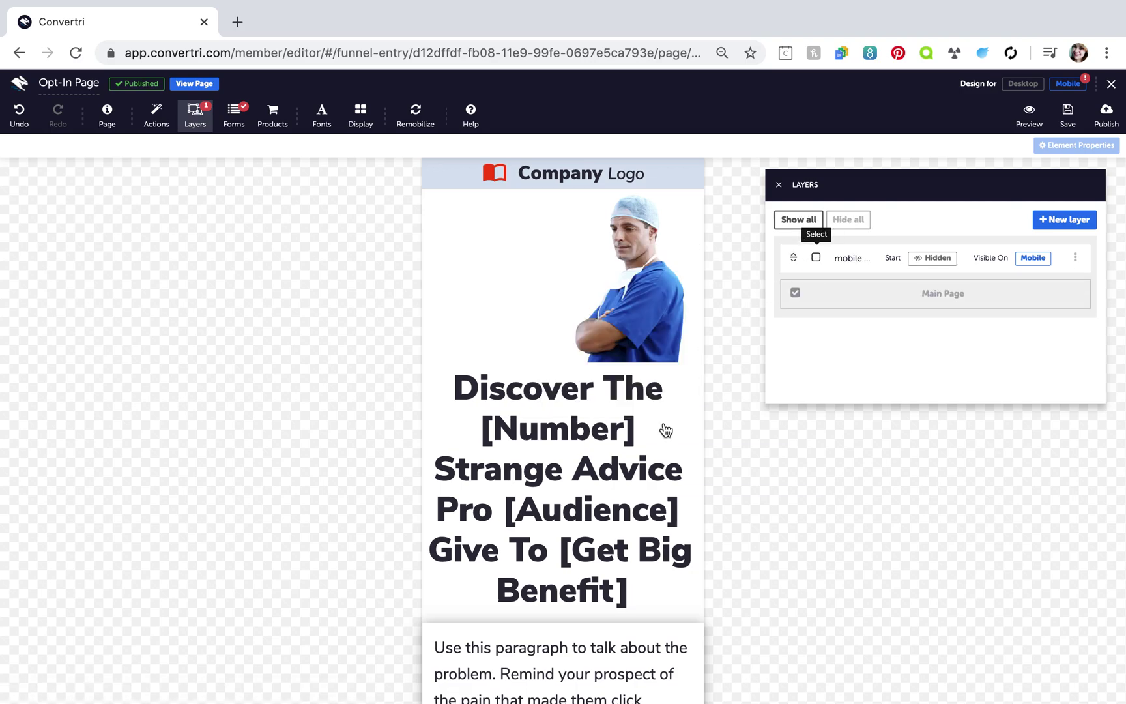
Step: Select the X and three-dots icons together and drag them to the top, left of the doctor photo
scroll(665, 430, "down", 15)
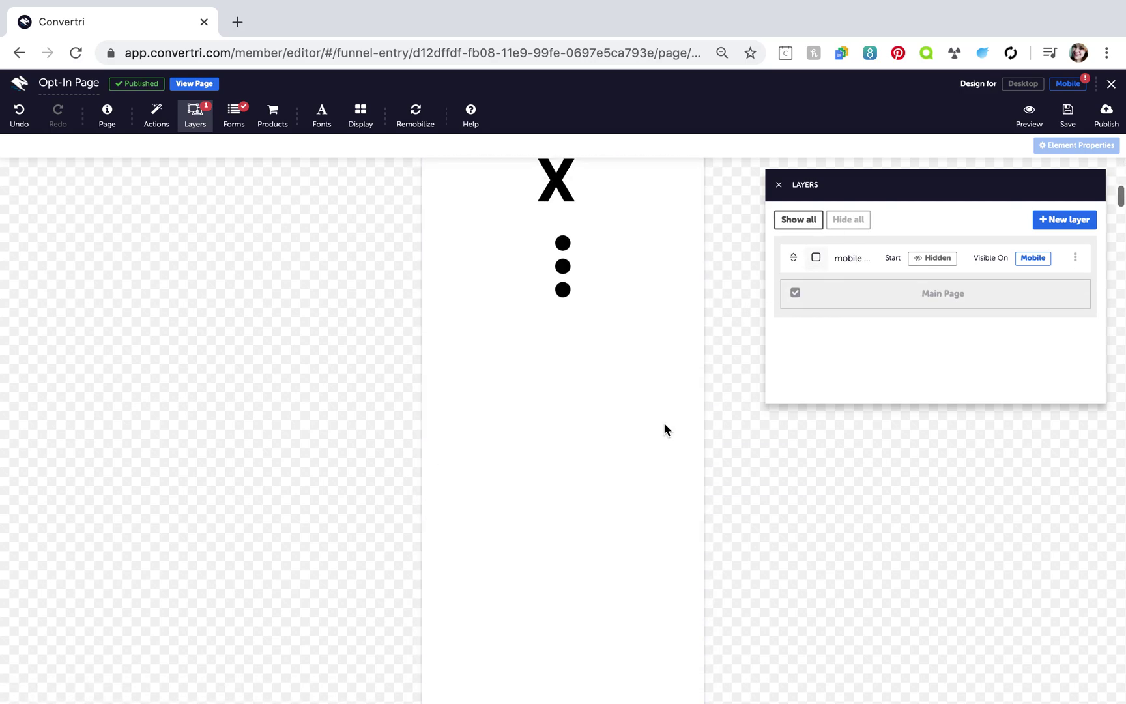
scroll(664, 427, "up", 2)
left_click(562, 371)
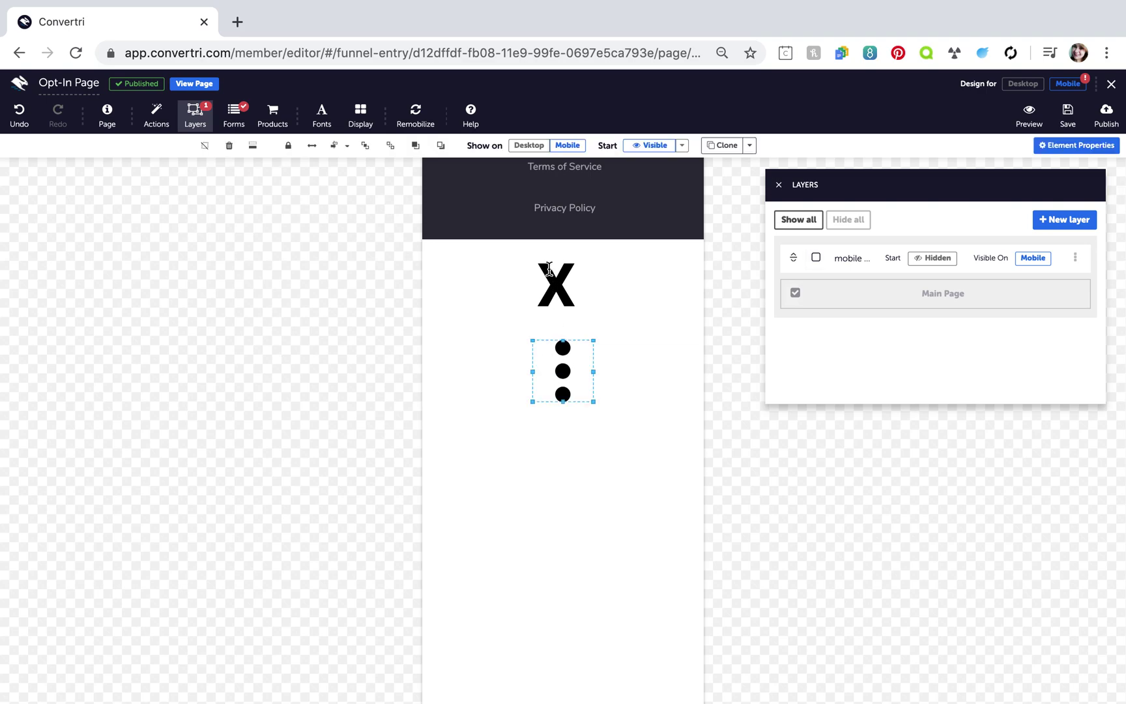
left_click(552, 282)
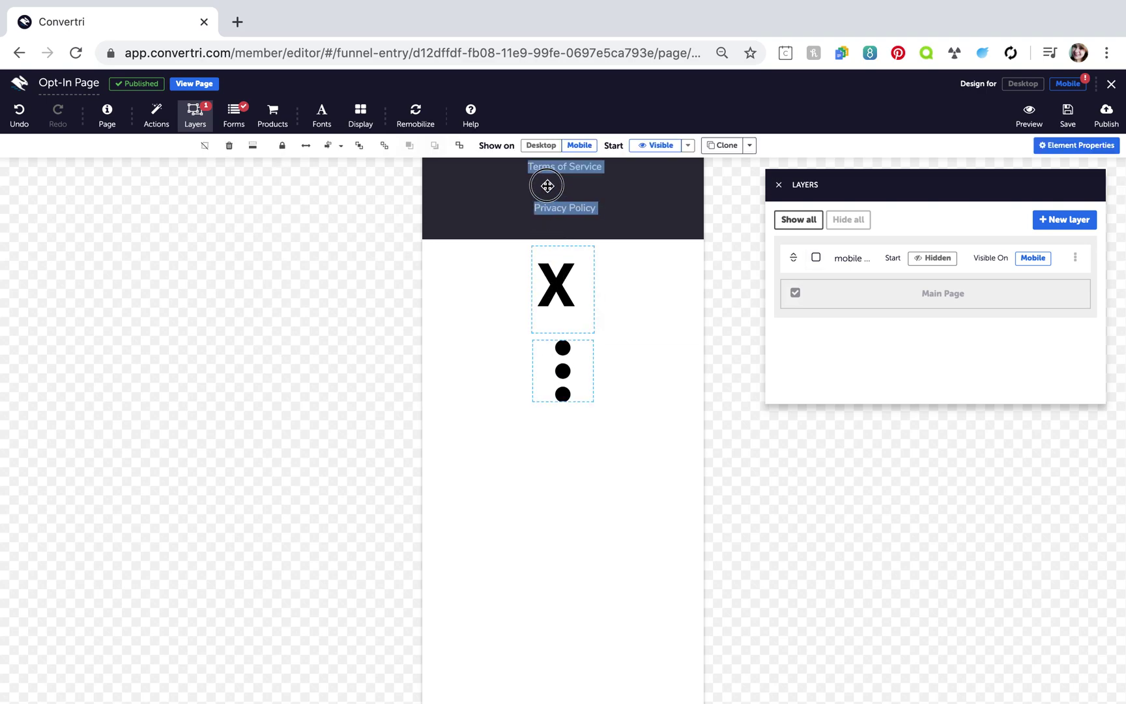
left_click(549, 270)
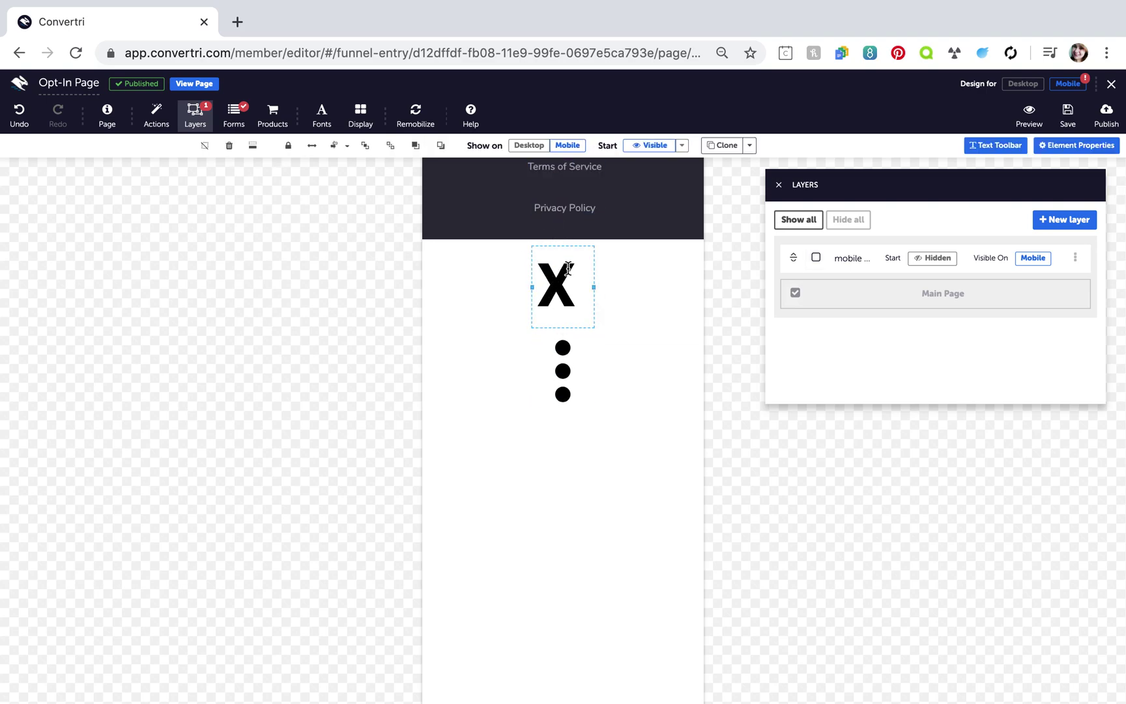
left_click(565, 355)
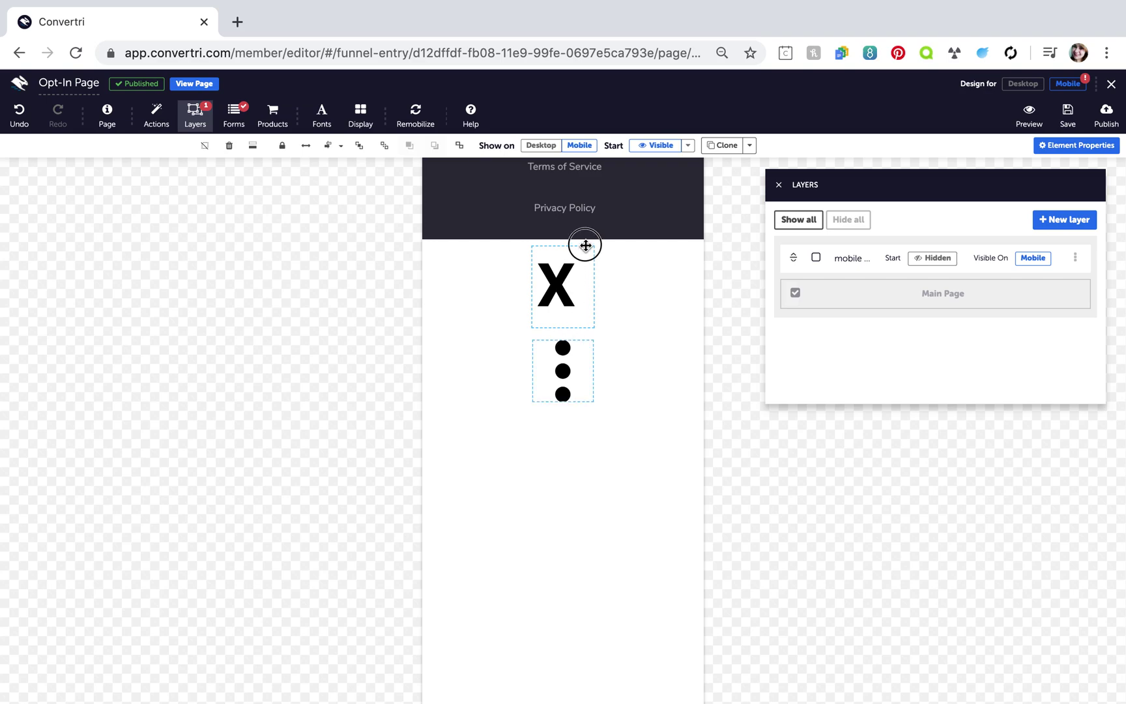
left_click_drag(586, 245, 522, 199)
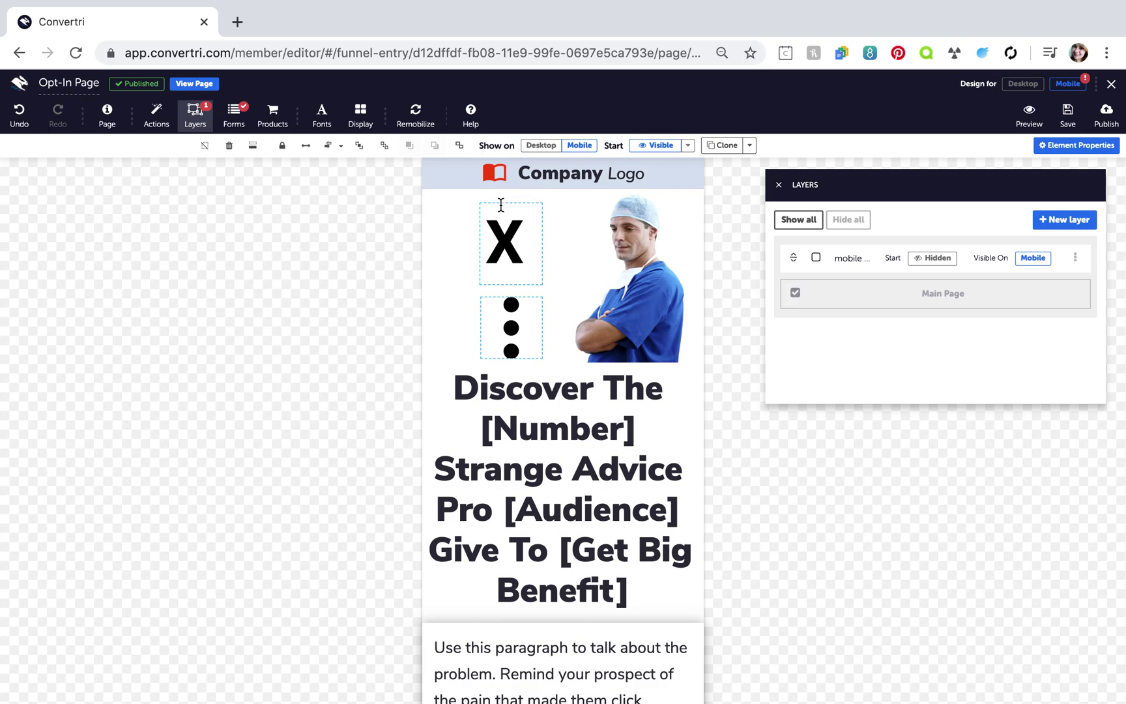
left_click(752, 429)
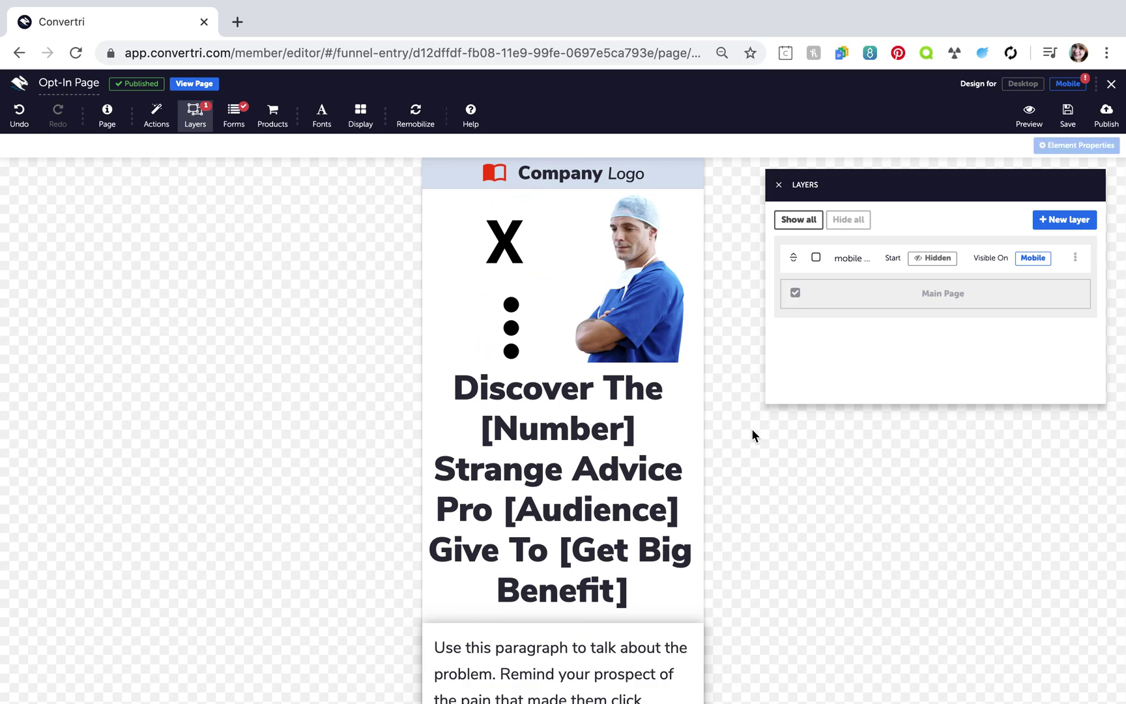
Step: Open the Actions and Events settings for the three-dots icon from its Element Properties
left_click(514, 341)
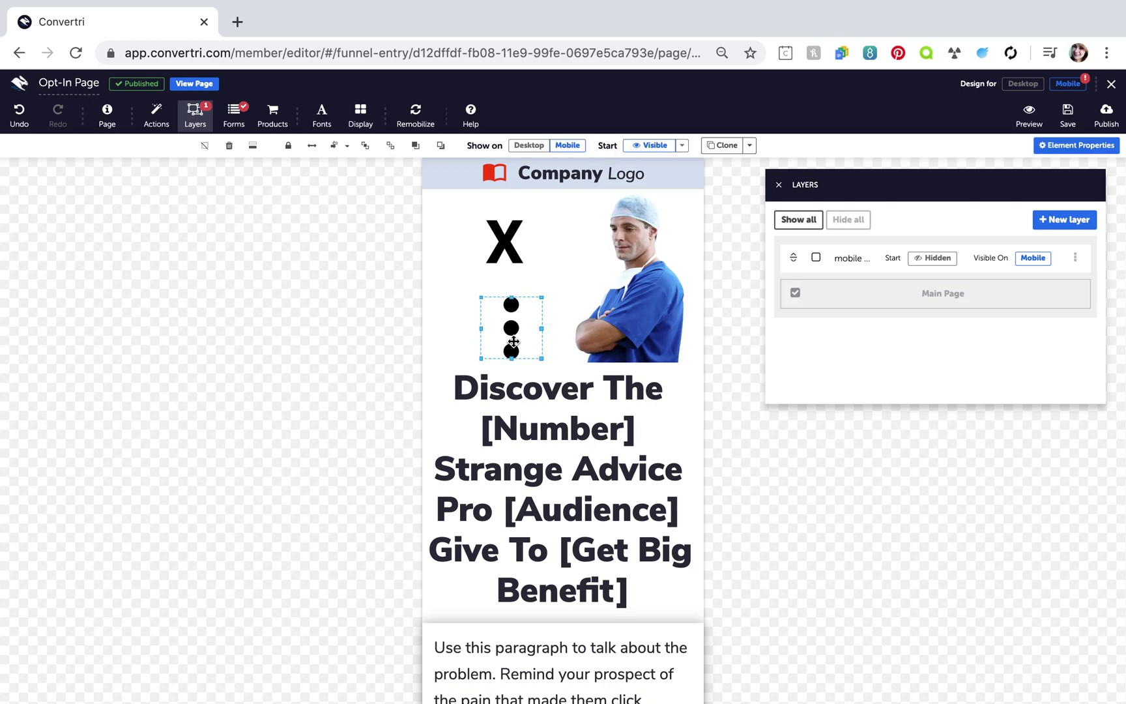
left_click(1066, 147)
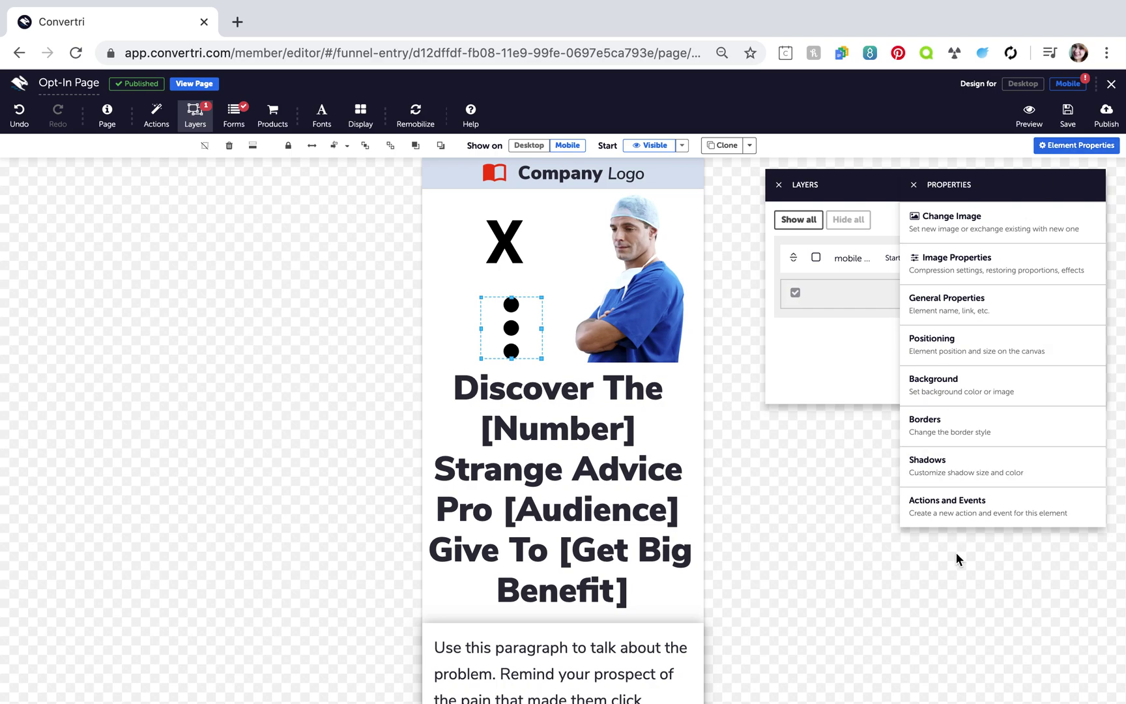
left_click(963, 520)
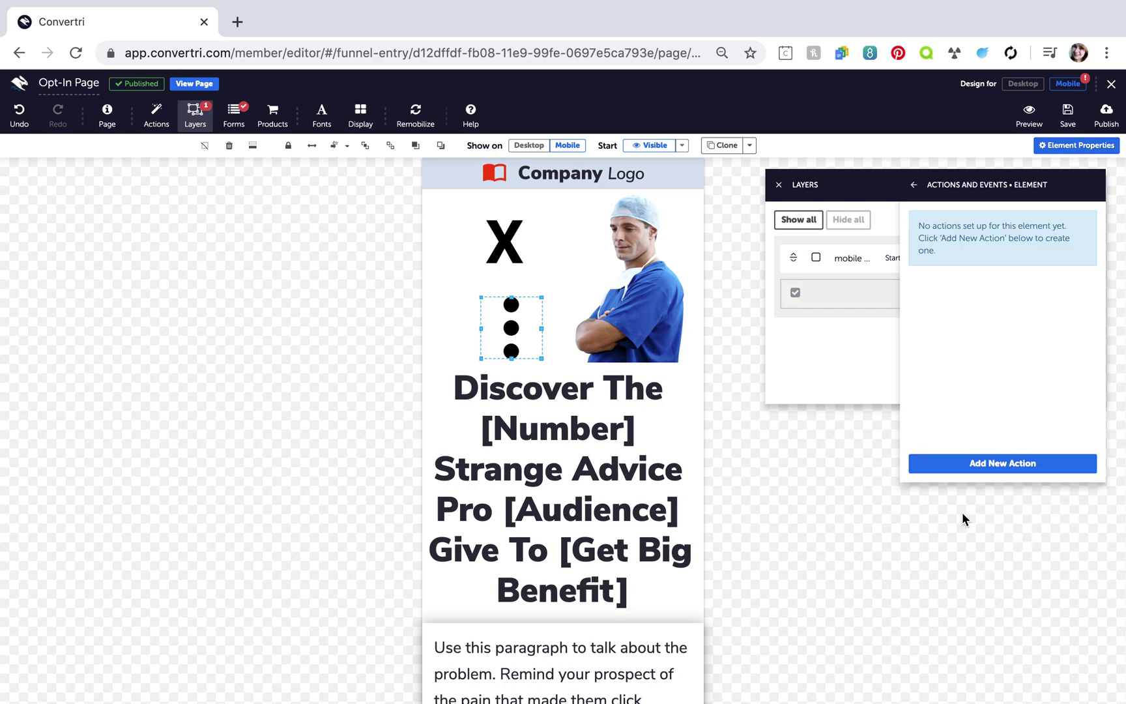
Step: Add an On click action to the dots icon that shows the Layer mobile menu
left_click(1007, 471)
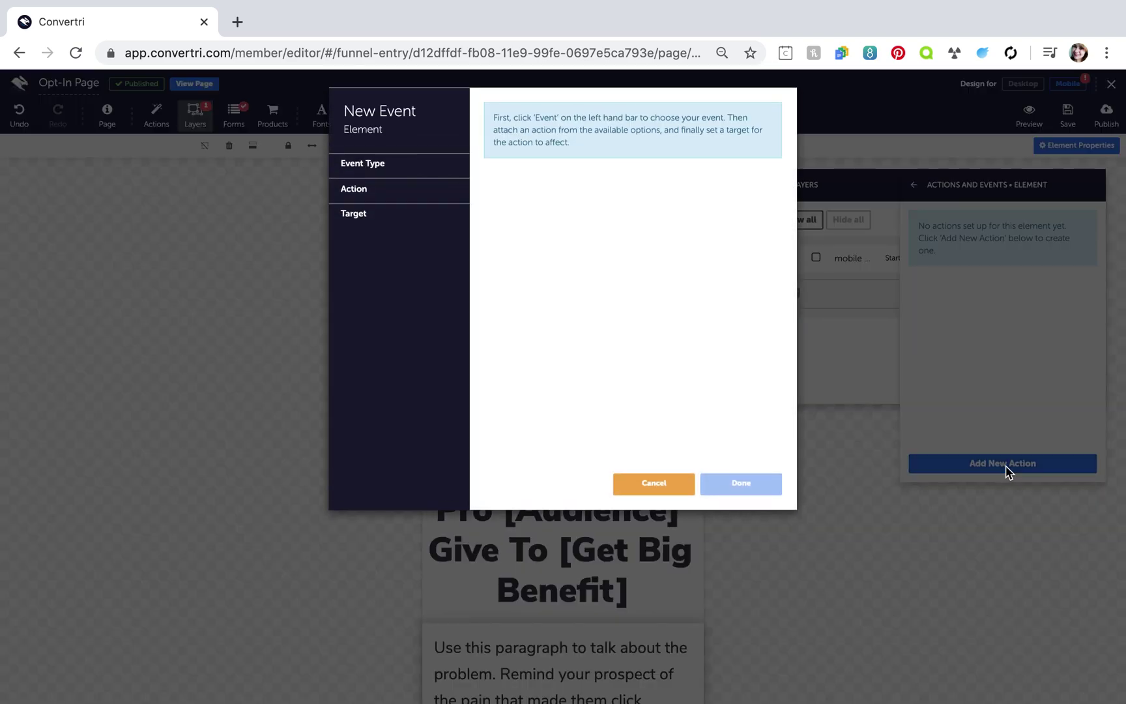
left_click(430, 171)
left_click(419, 187)
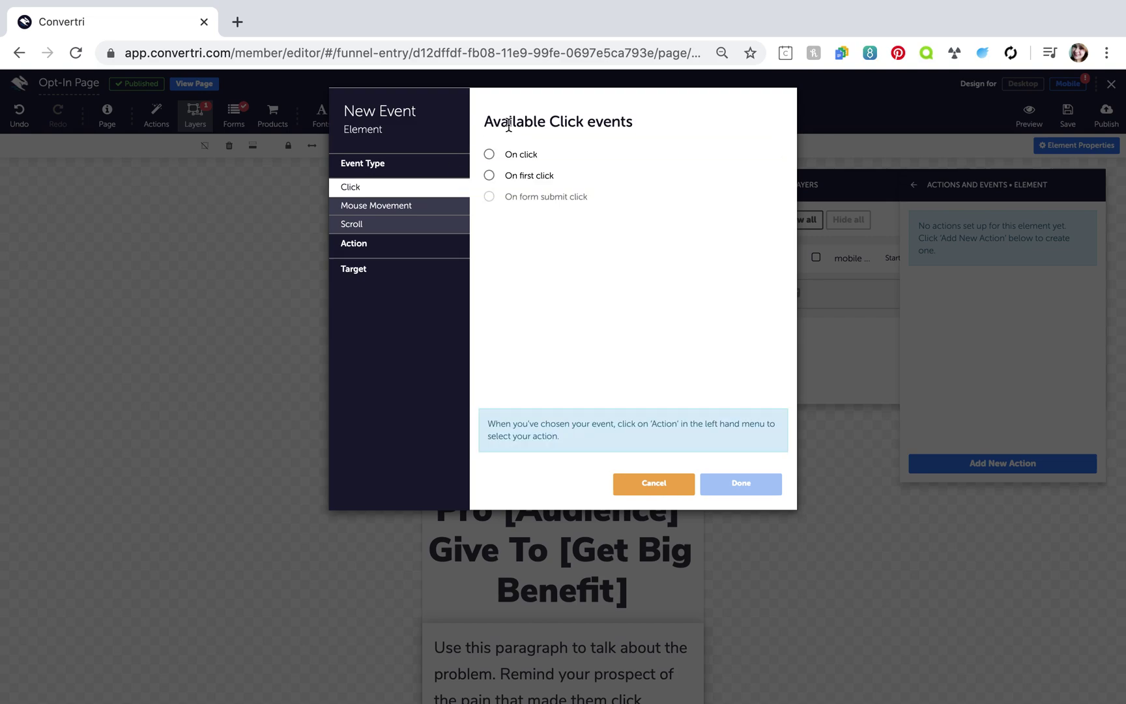
left_click(434, 249)
left_click(418, 216)
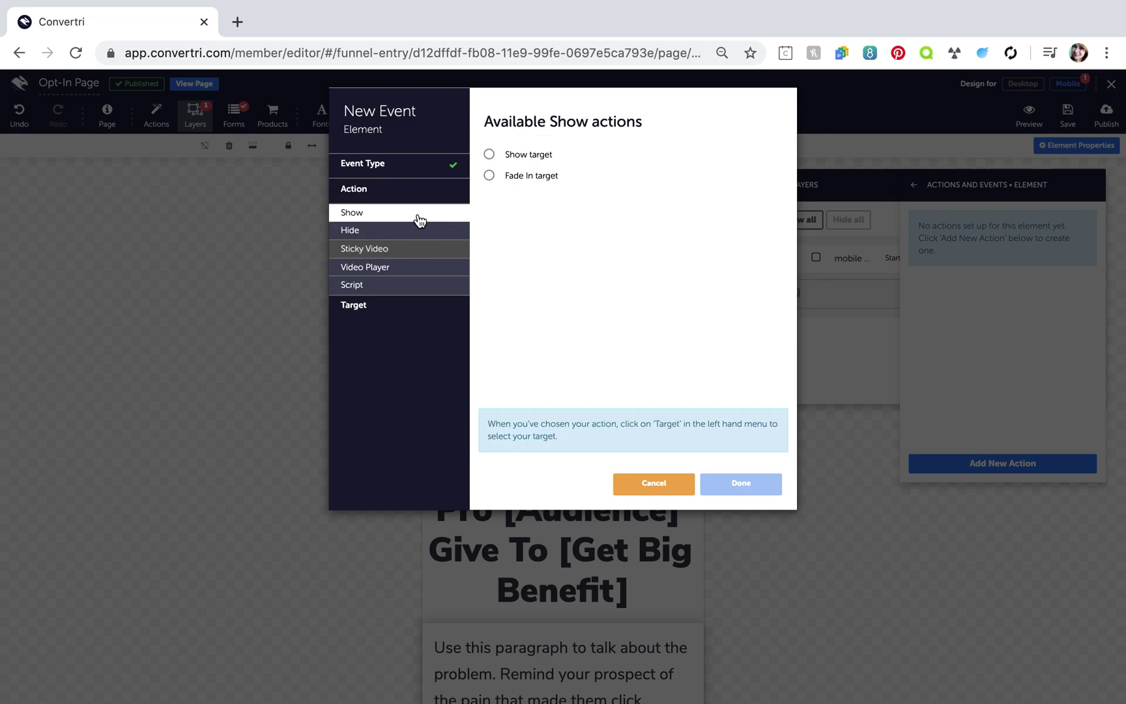
left_click(533, 155)
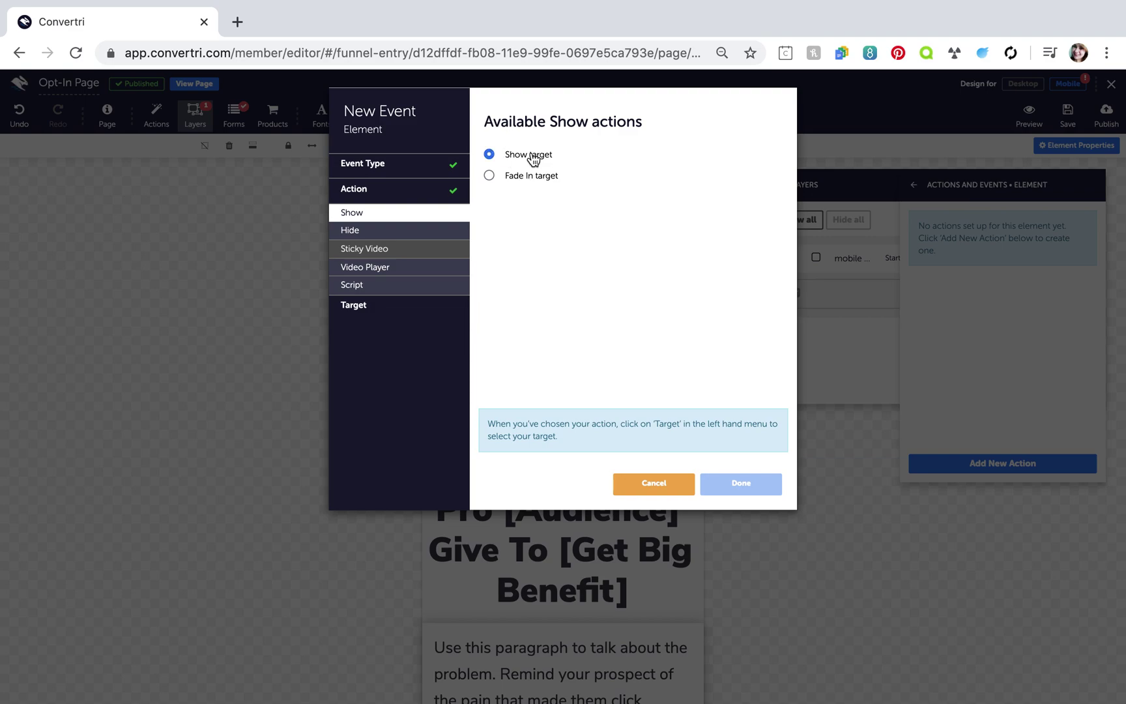
left_click(438, 311)
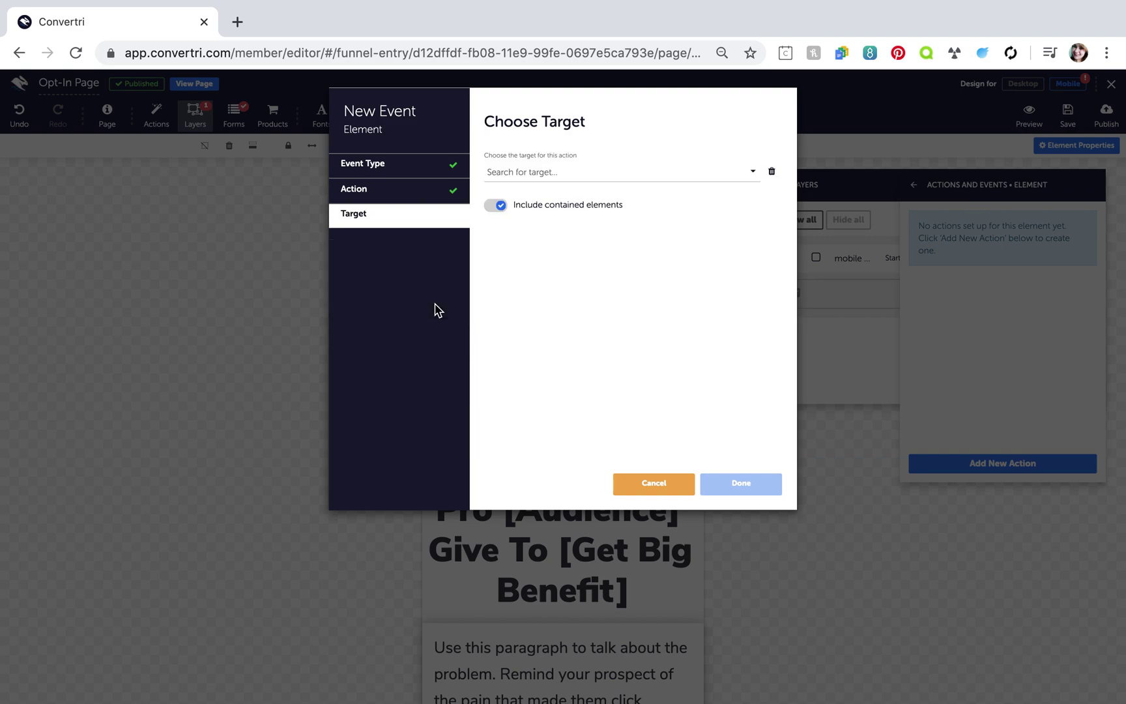
left_click(596, 175)
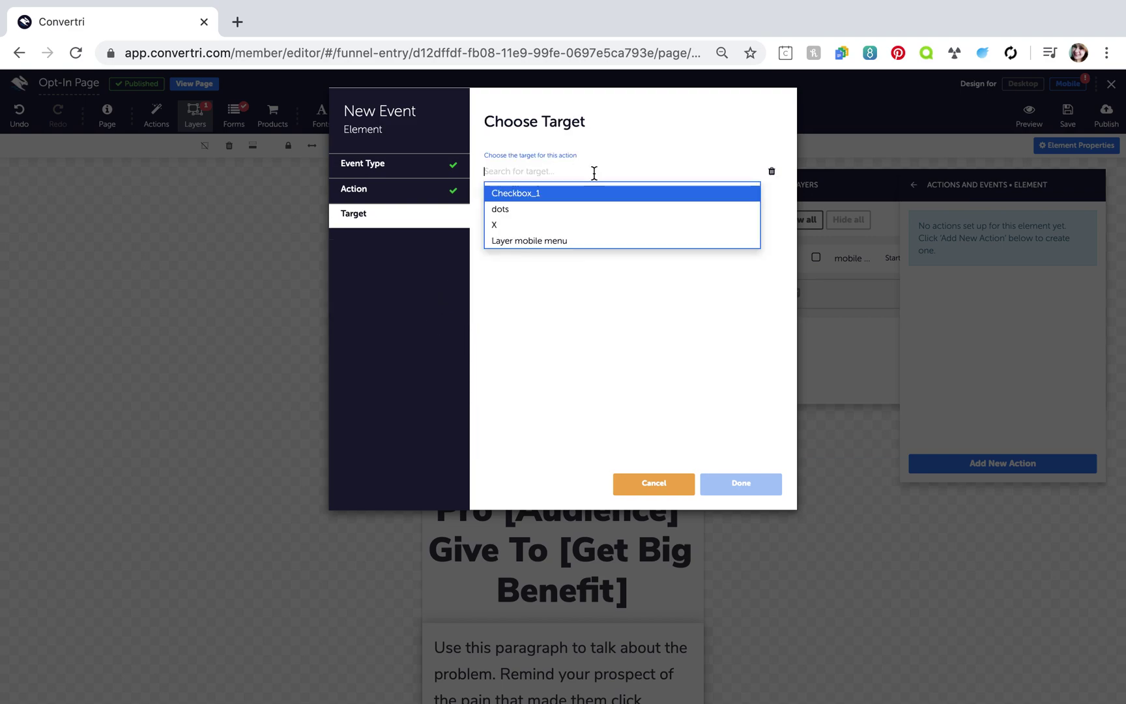
left_click(589, 242)
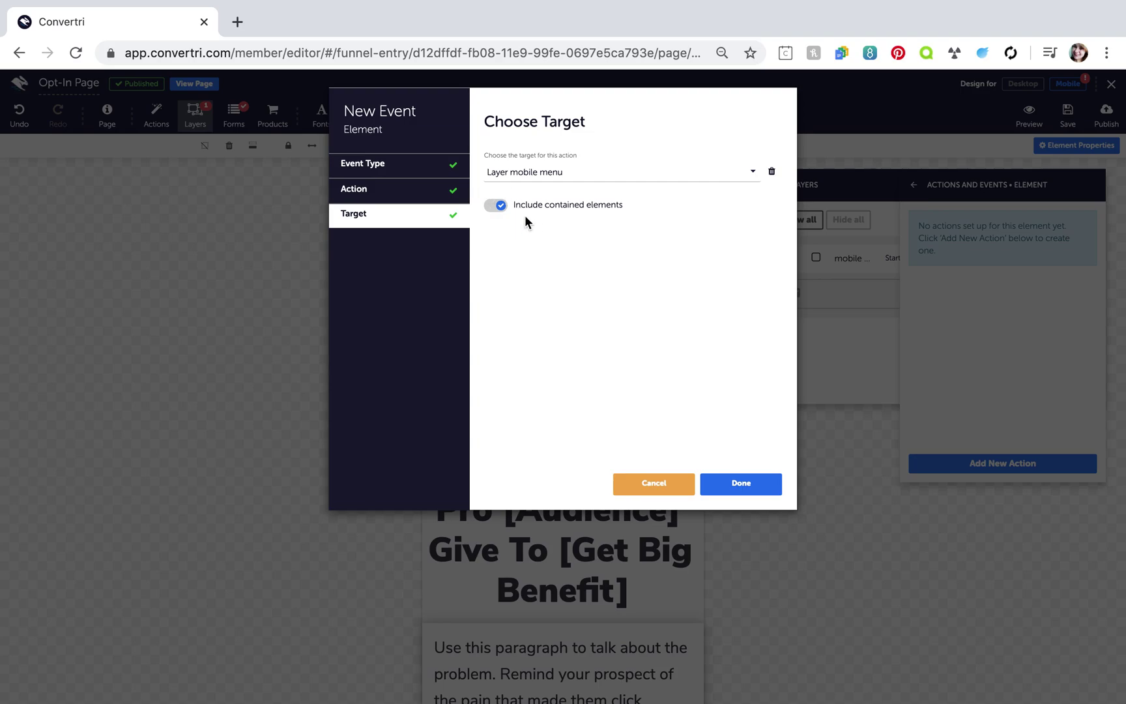
left_click(720, 489)
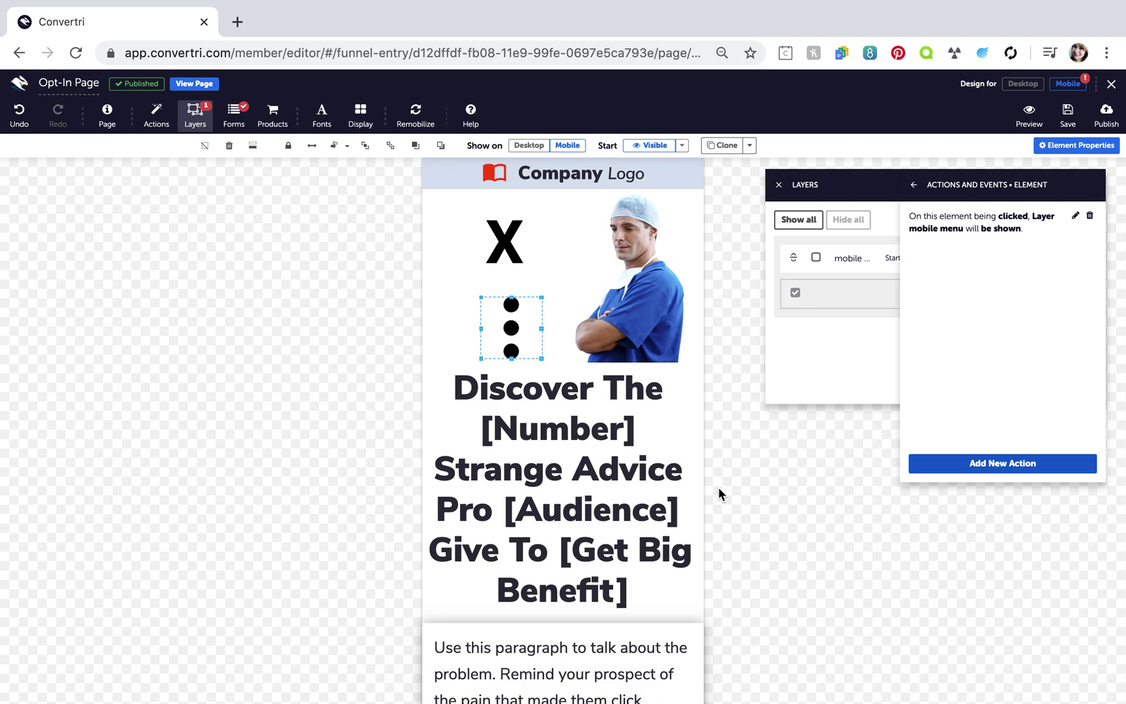
Step: Add a second On click action to the dots icon: Hide target, targeting dots
left_click(969, 476)
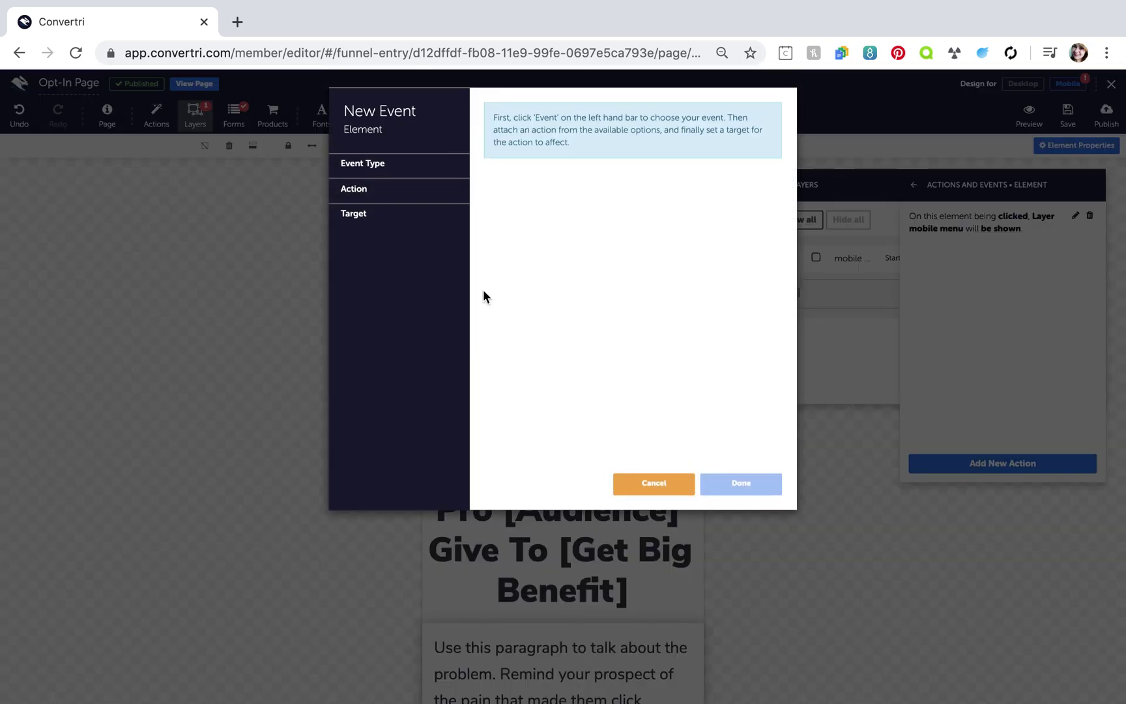
left_click(401, 175)
left_click(391, 187)
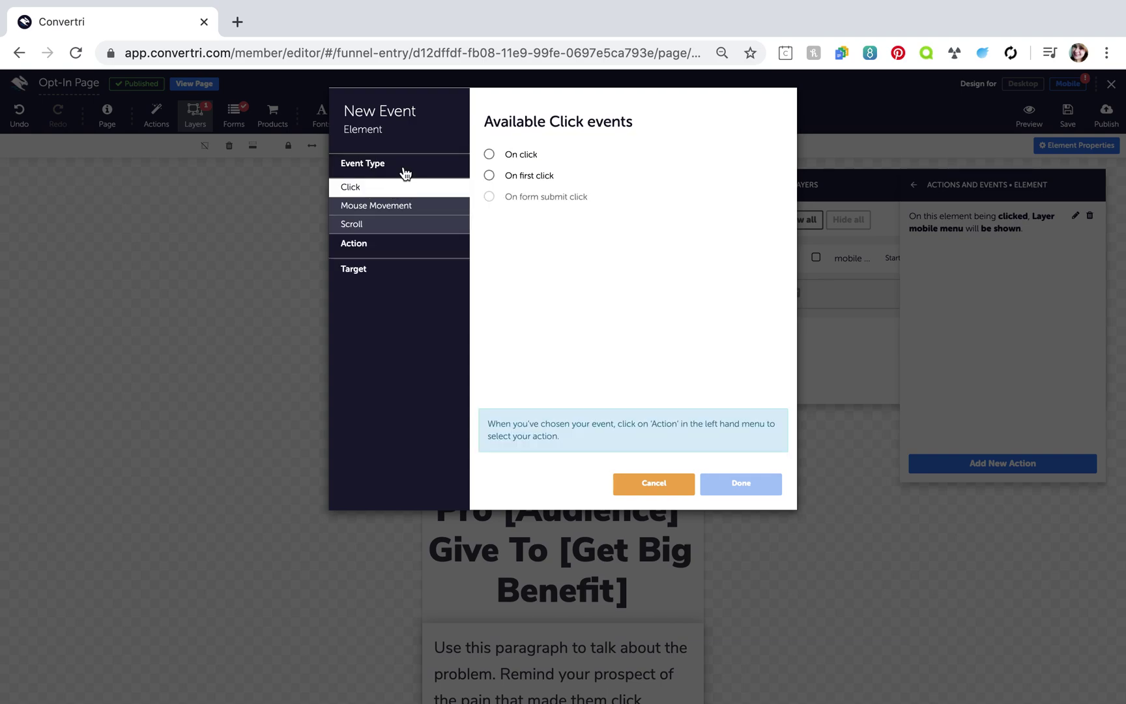
left_click(532, 157)
left_click(453, 244)
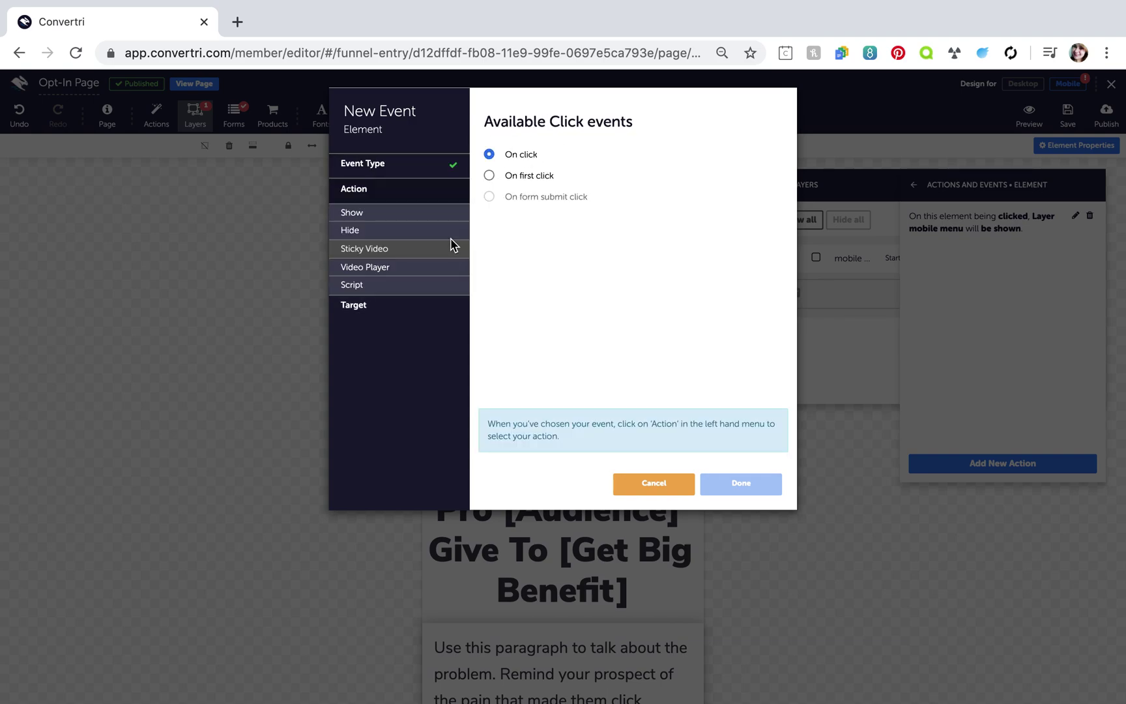
left_click(430, 230)
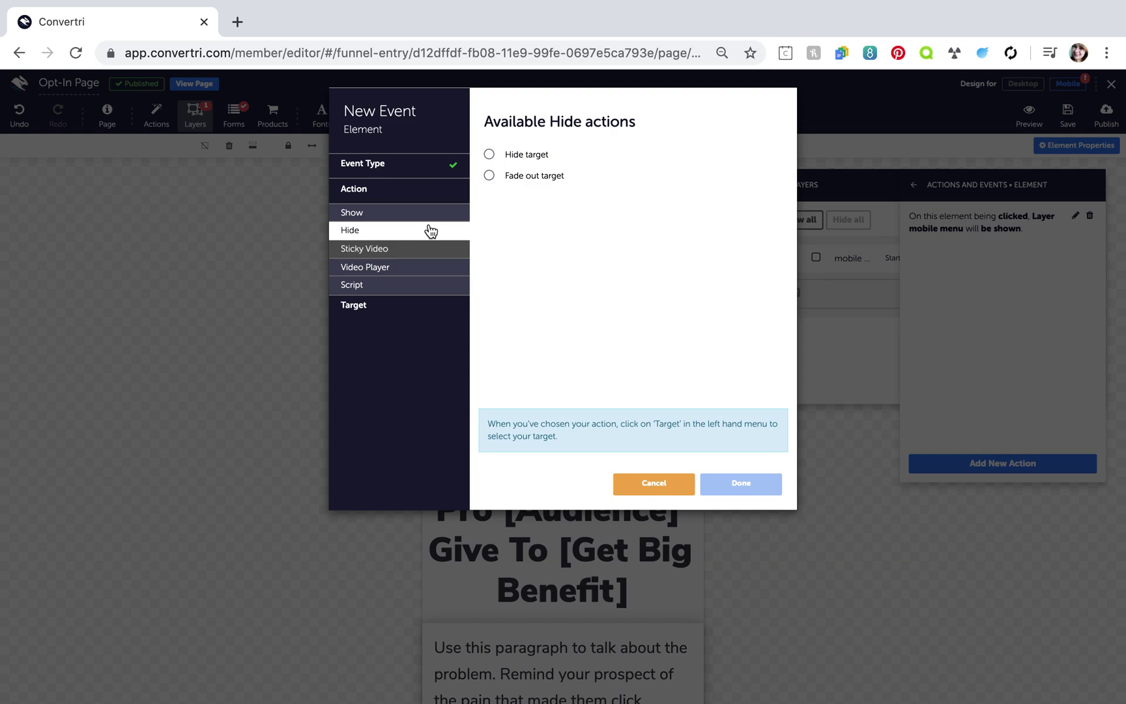
left_click(530, 158)
left_click(411, 317)
left_click(533, 170)
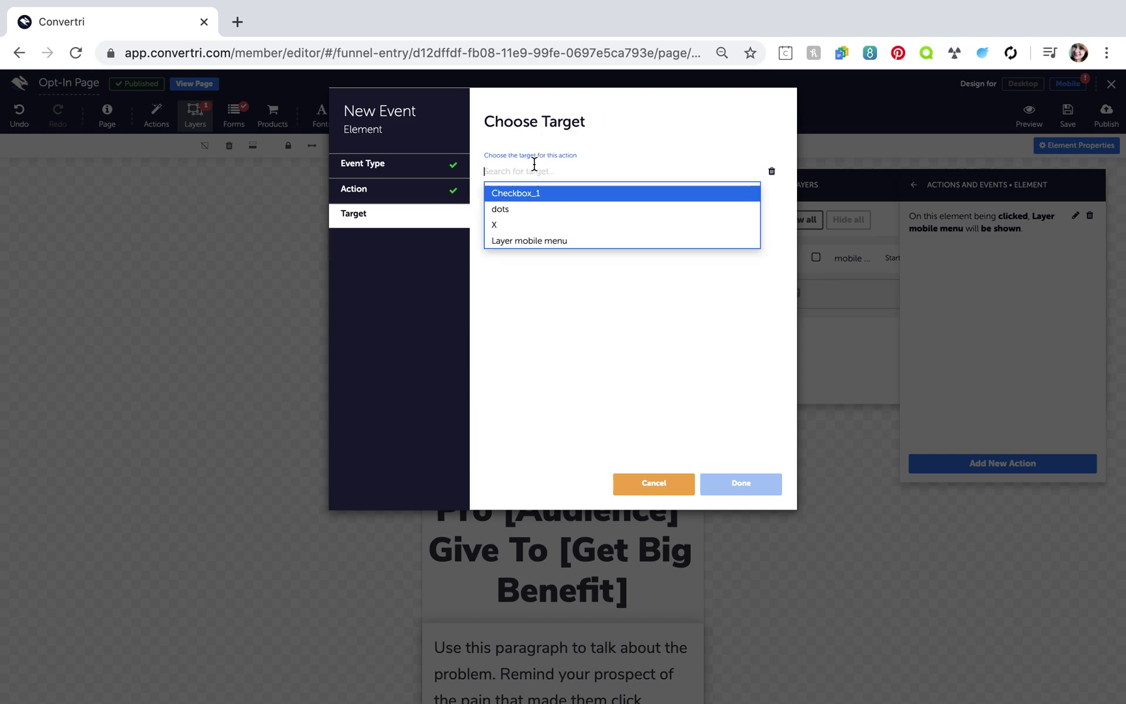
left_click(530, 211)
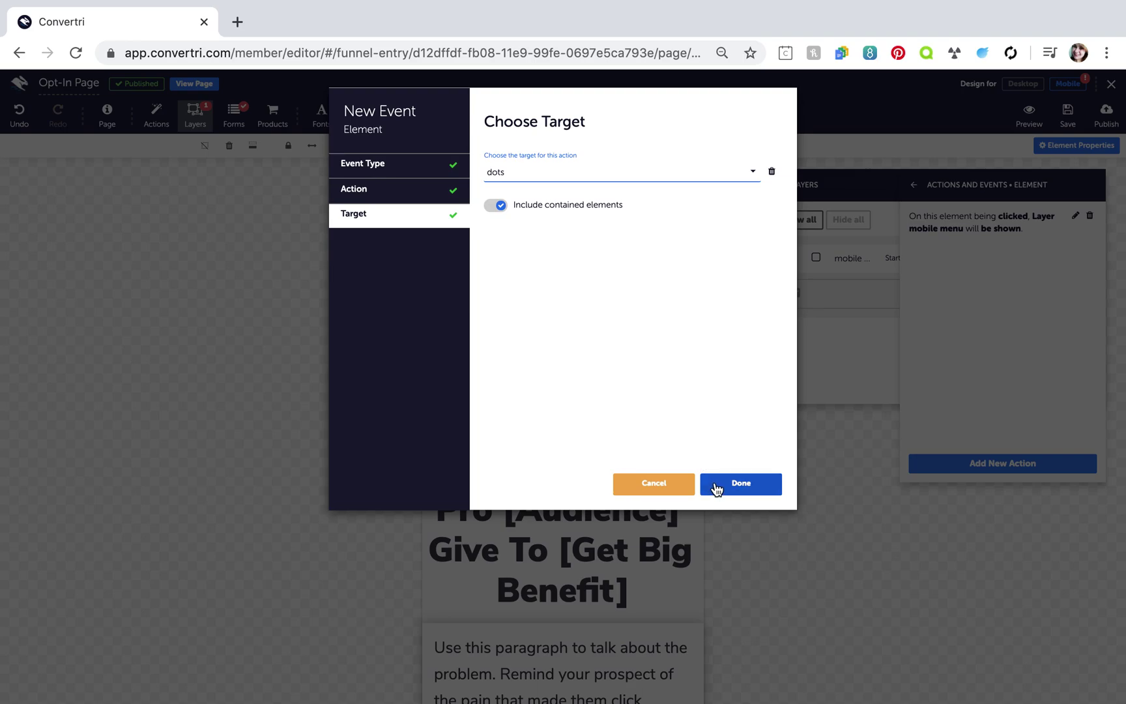
left_click(717, 490)
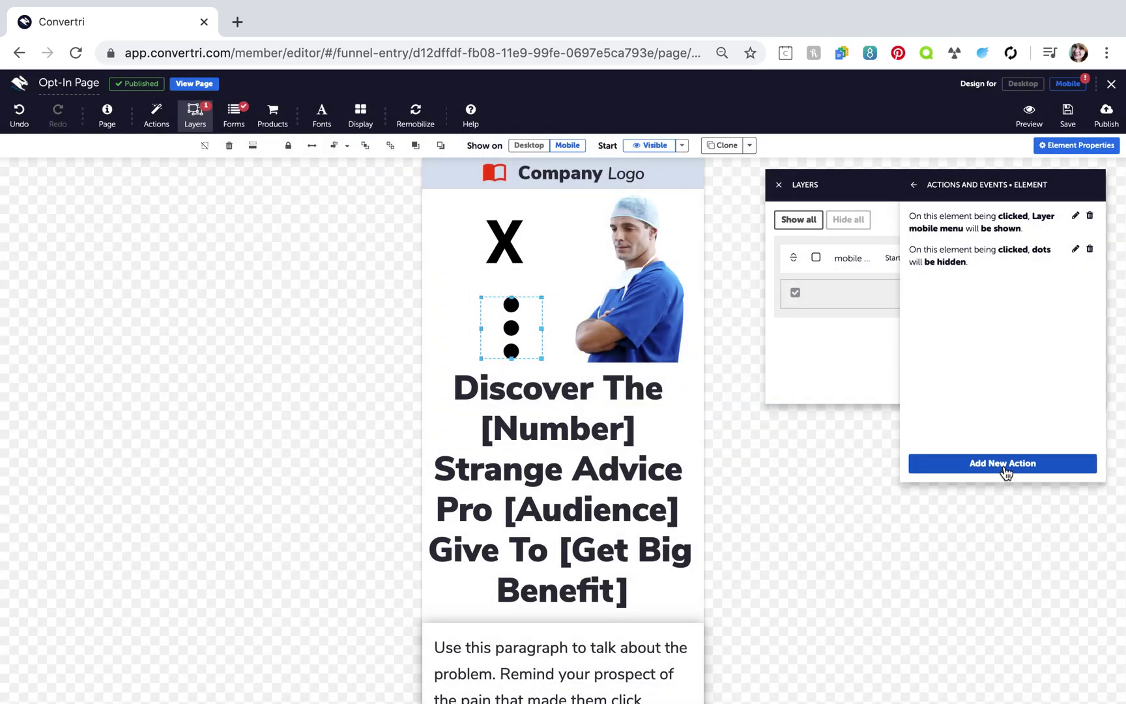
Step: Add a third On click action to the dots icon: Show target, targeting X
left_click(1006, 468)
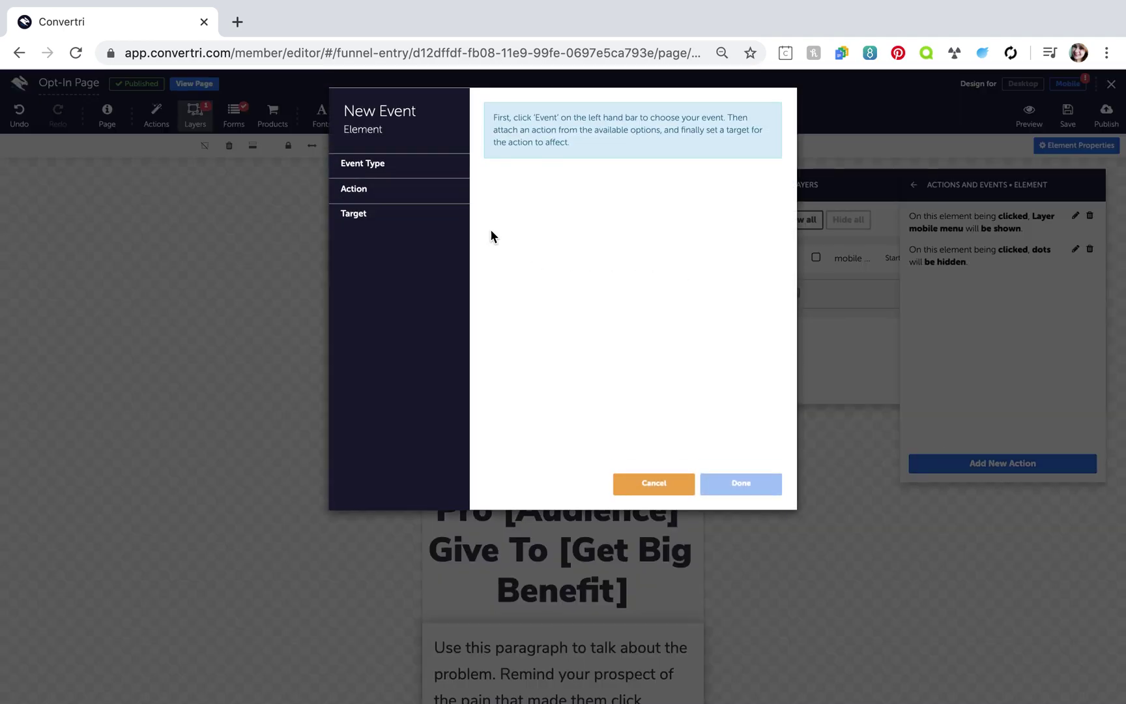
left_click(398, 164)
left_click(398, 188)
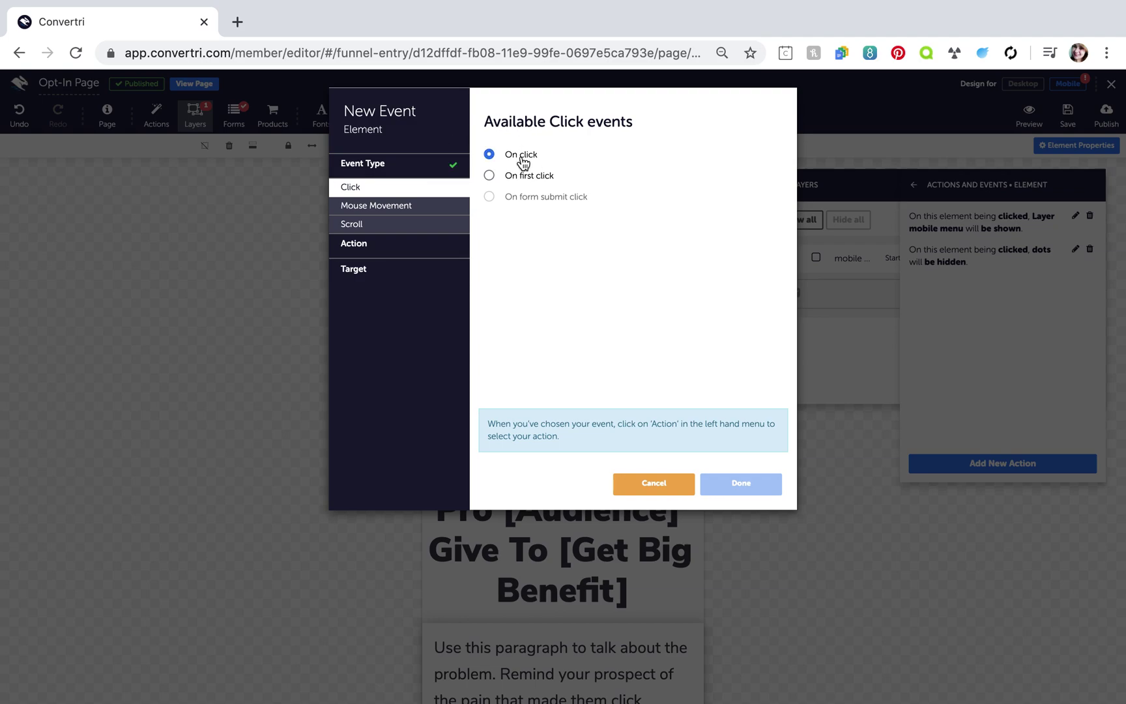
left_click(407, 245)
left_click(398, 217)
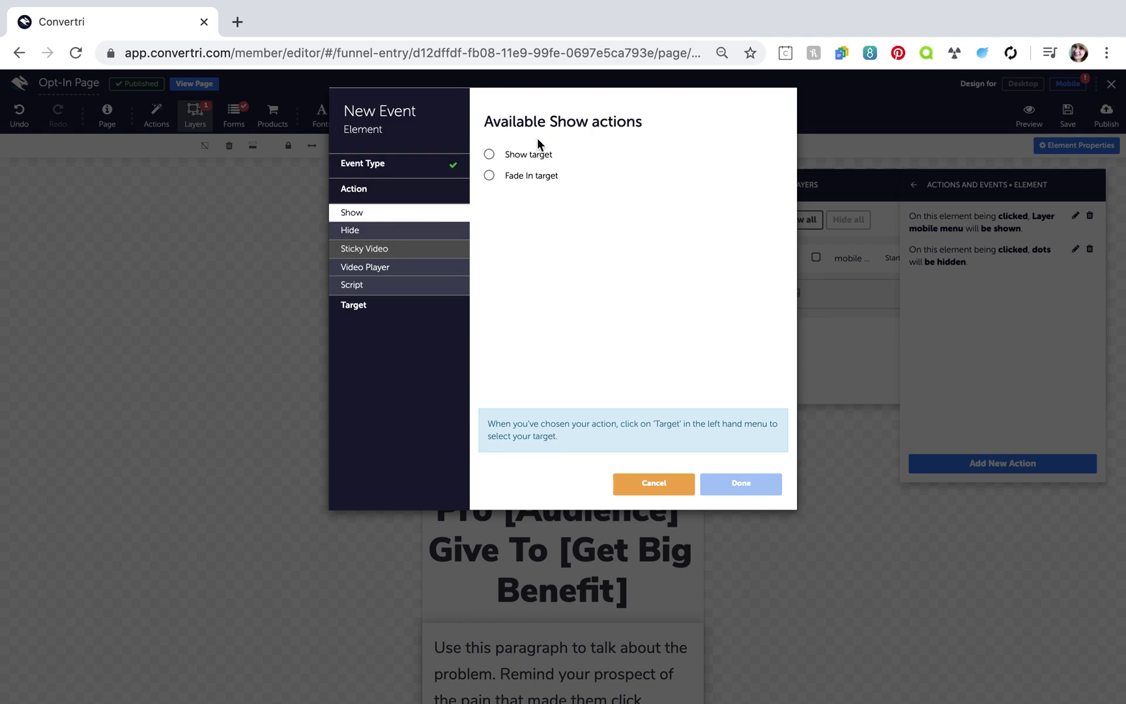
left_click(535, 157)
left_click(446, 306)
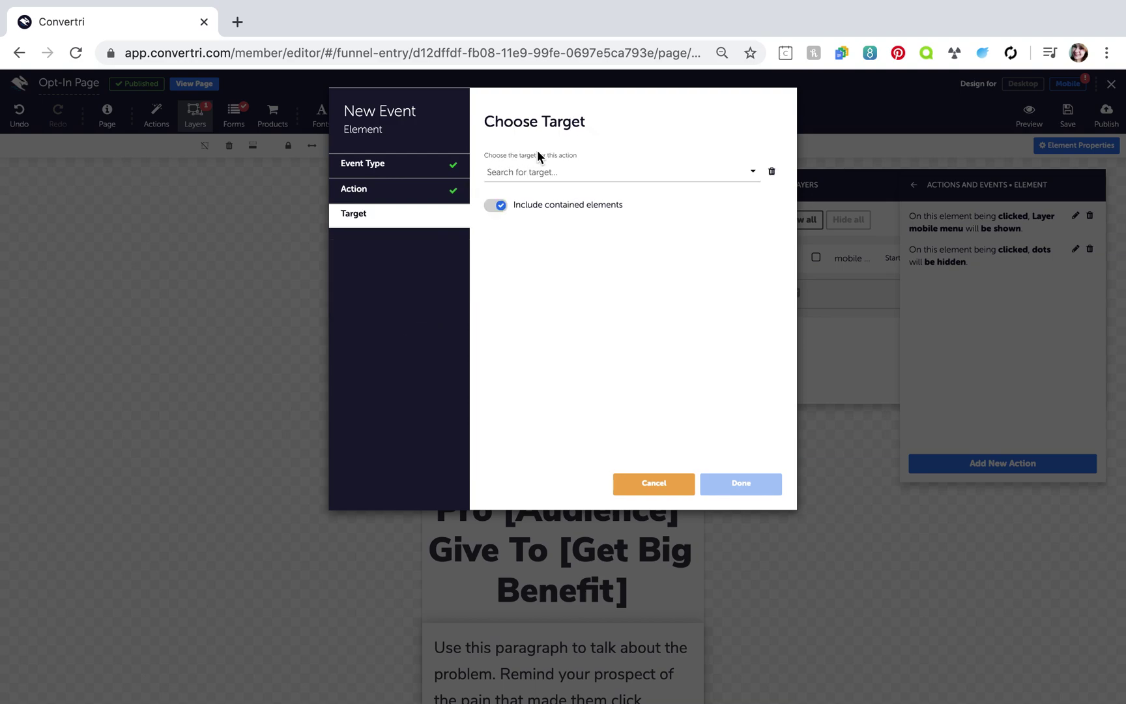
left_click(548, 172)
left_click(550, 228)
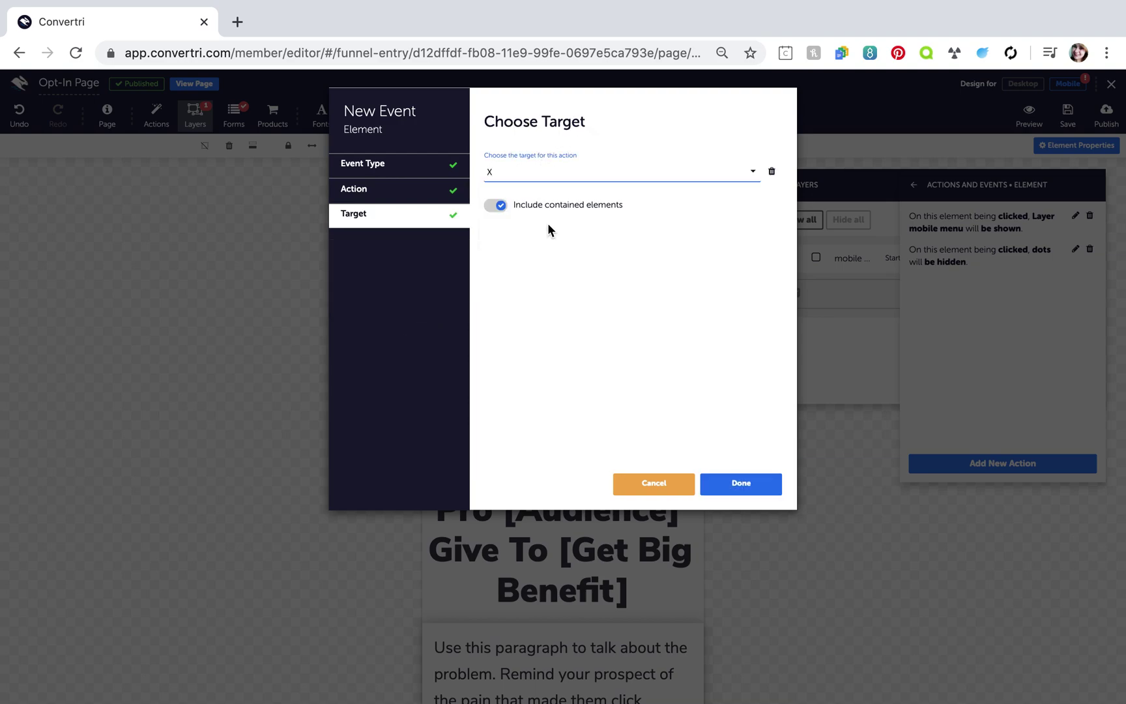
left_click(739, 484)
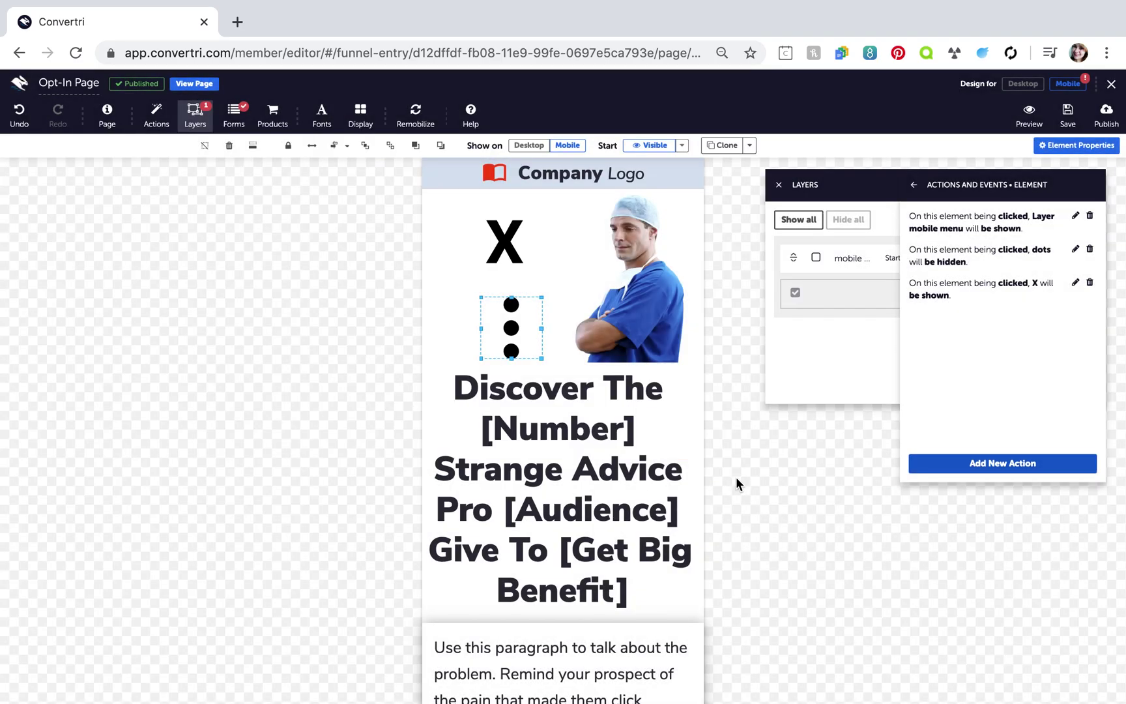
Step: Select the X icon and set its Start option to Start hidden
left_click(508, 239)
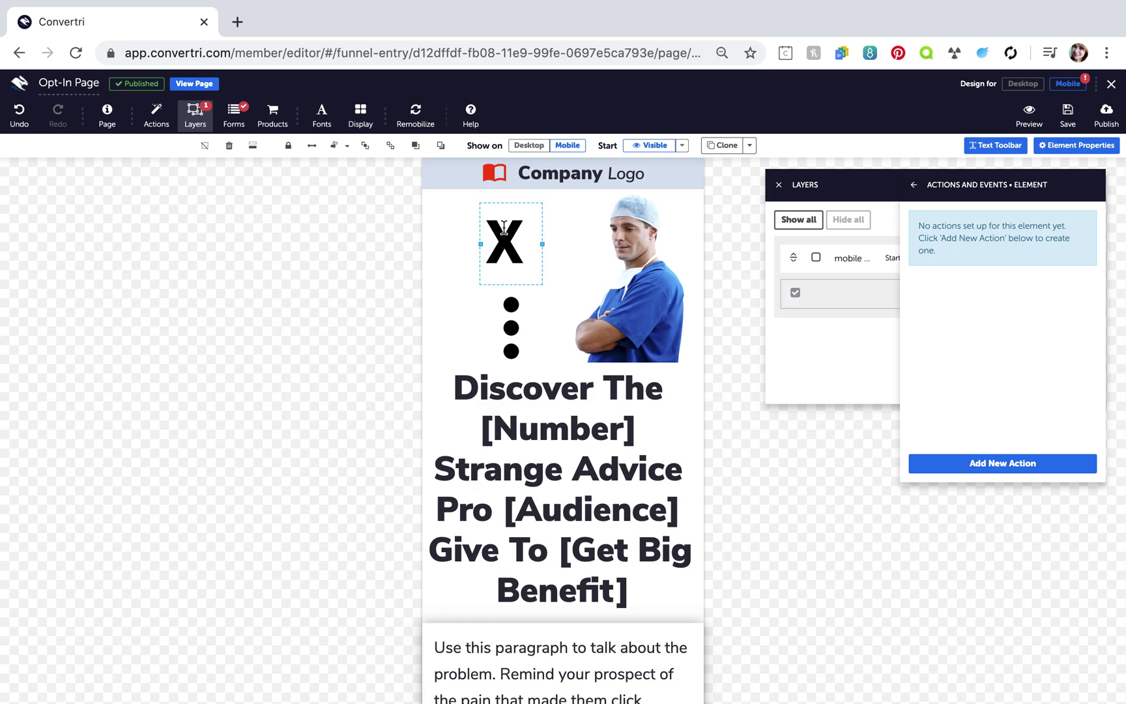
left_click(684, 145)
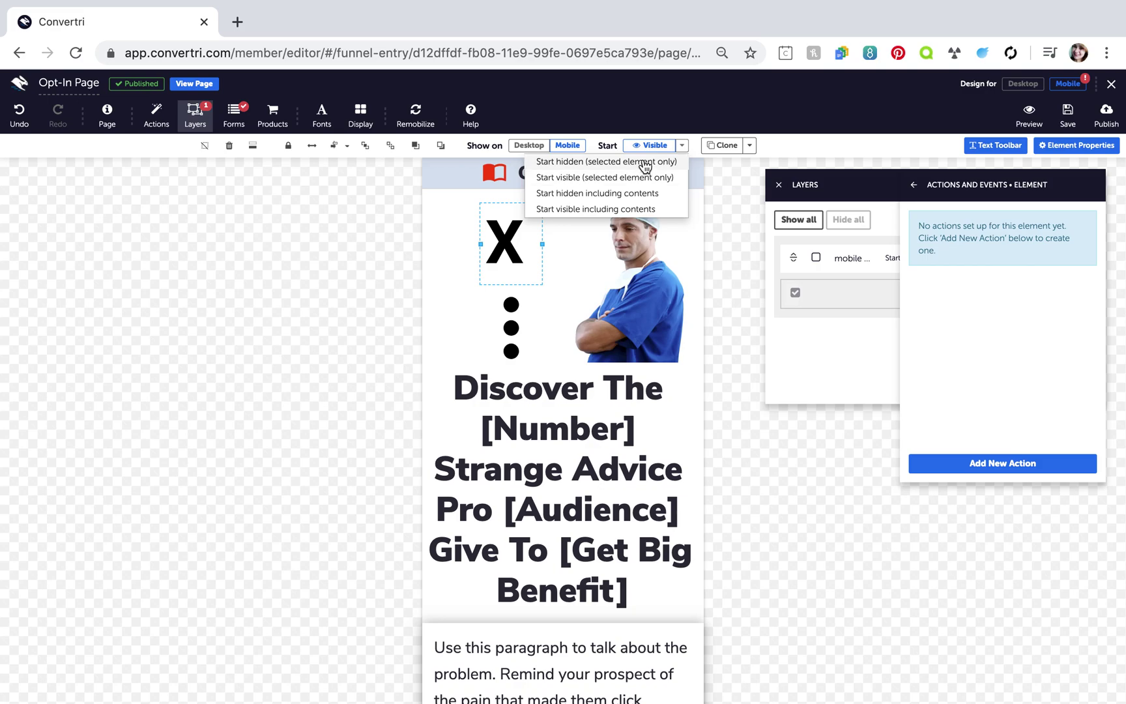
left_click(643, 163)
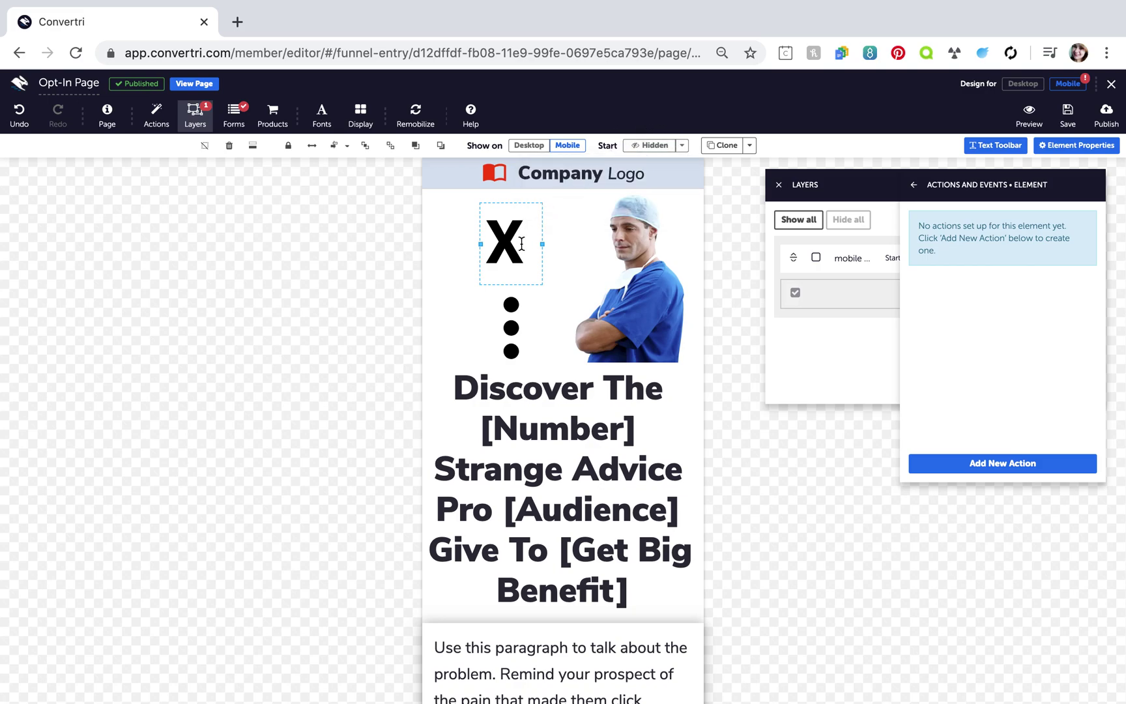
Step: Give the X icon an On click action that hides the Layer mobile menu
left_click(914, 184)
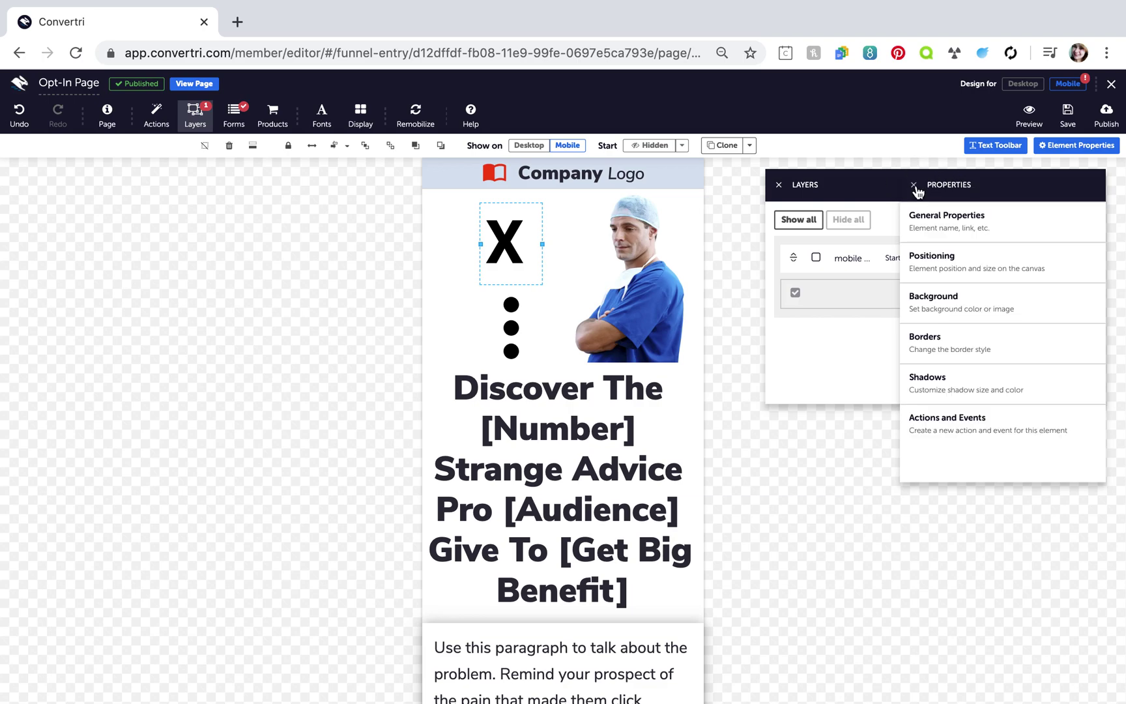
left_click(959, 423)
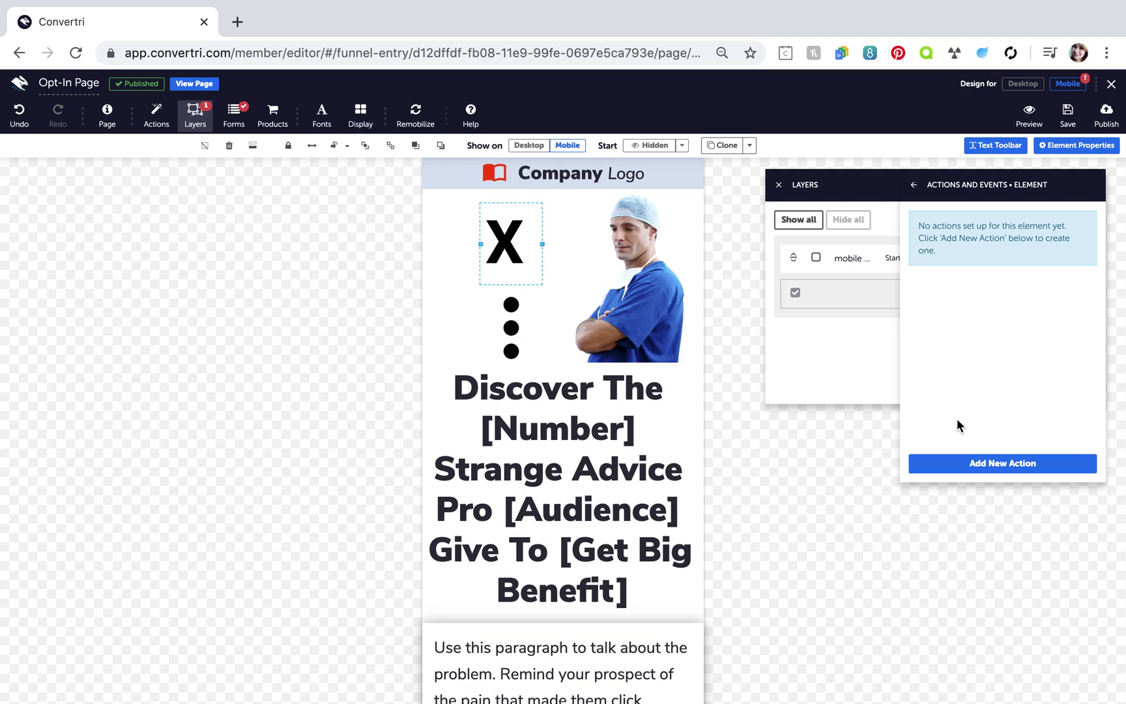
left_click(974, 466)
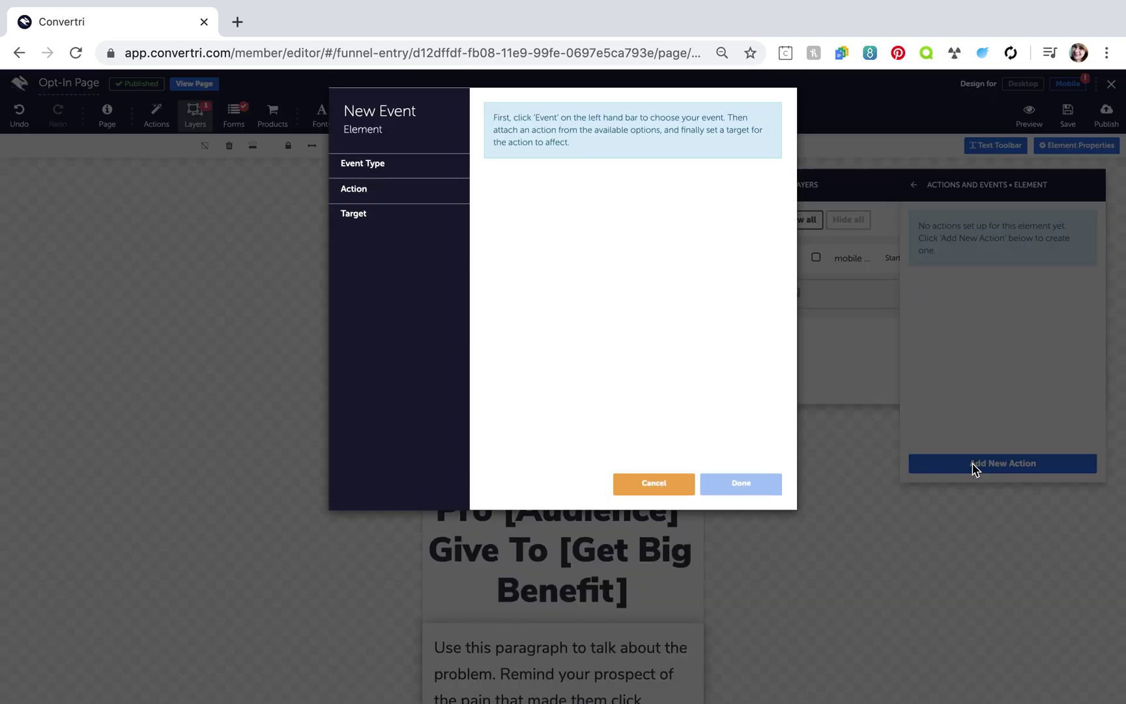
left_click(376, 167)
left_click(376, 193)
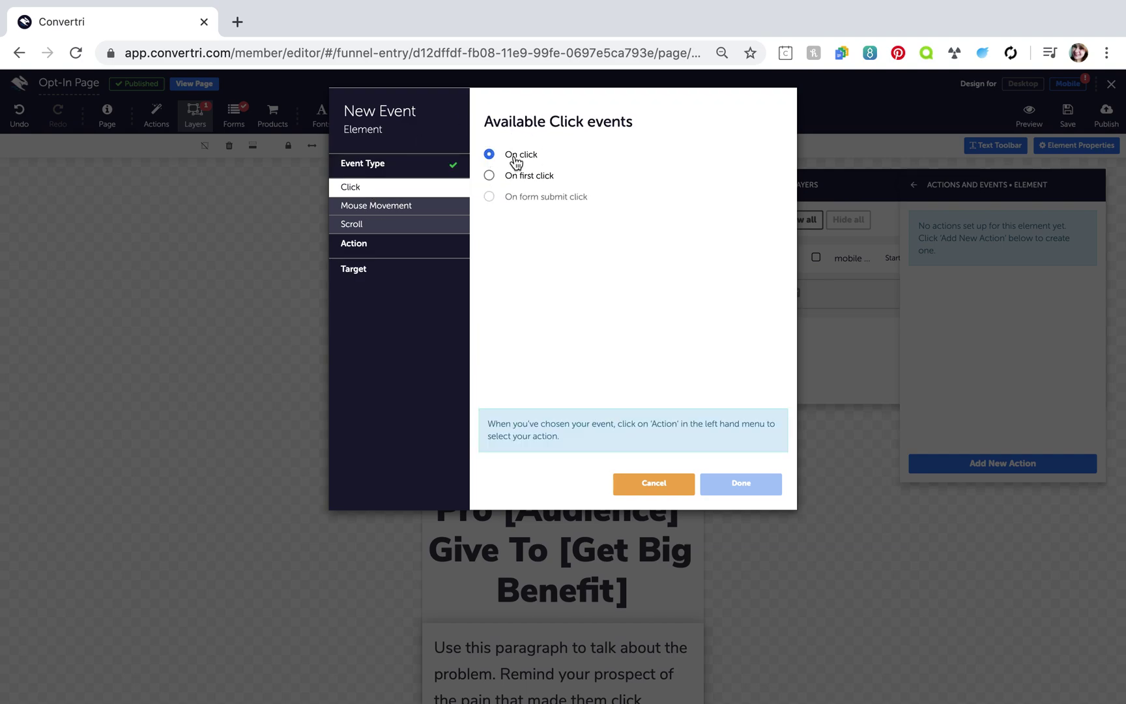
left_click(421, 246)
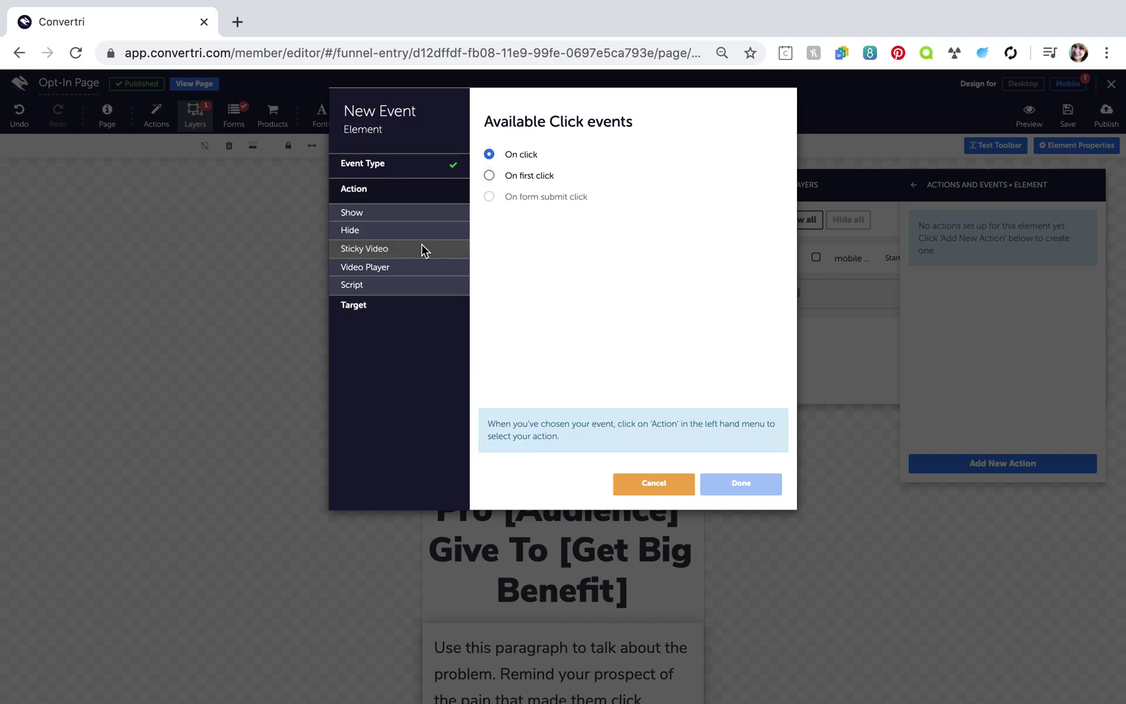
left_click(396, 232)
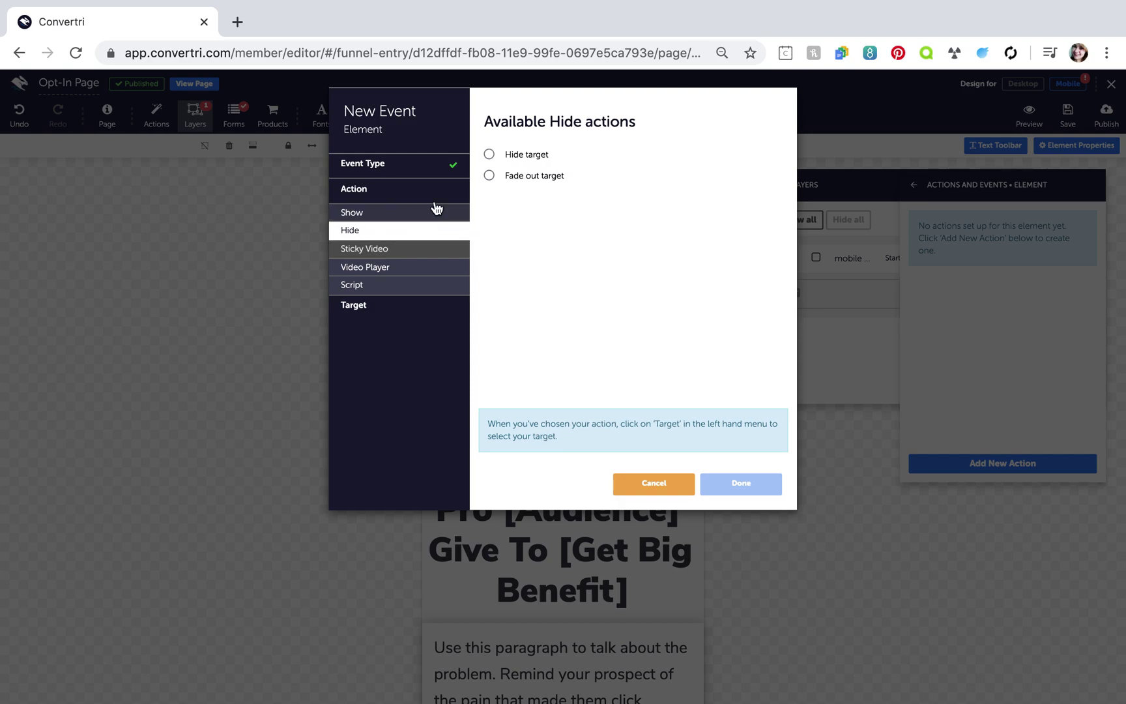
left_click(517, 161)
left_click(392, 308)
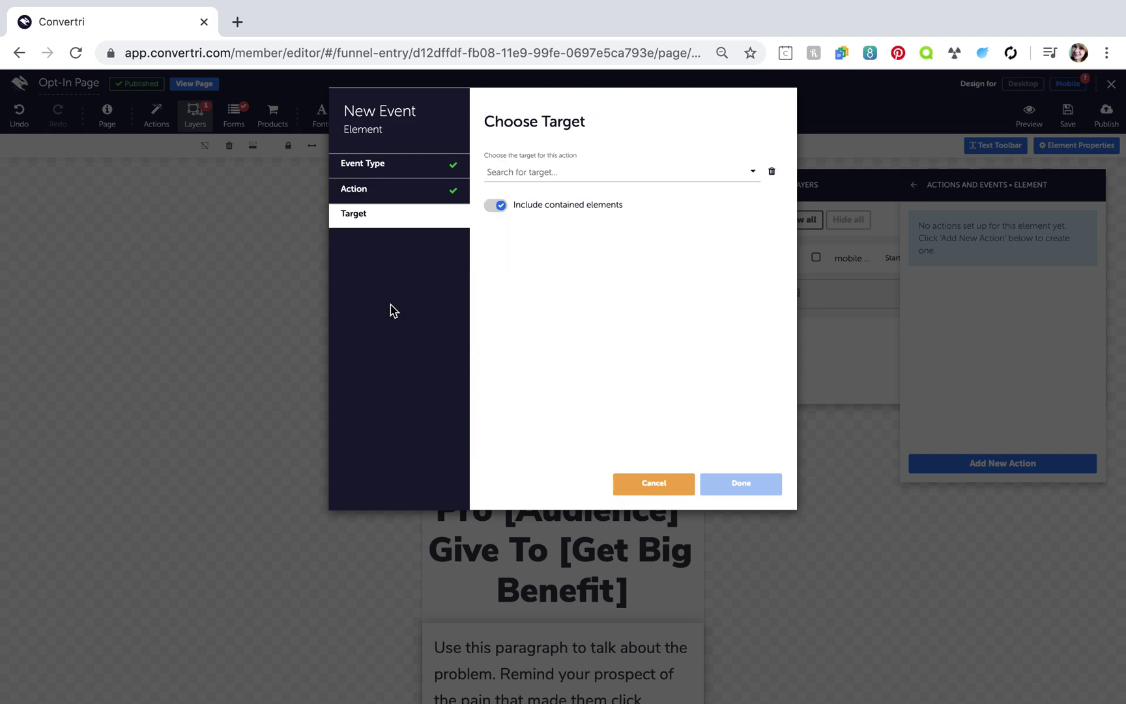
left_click(580, 172)
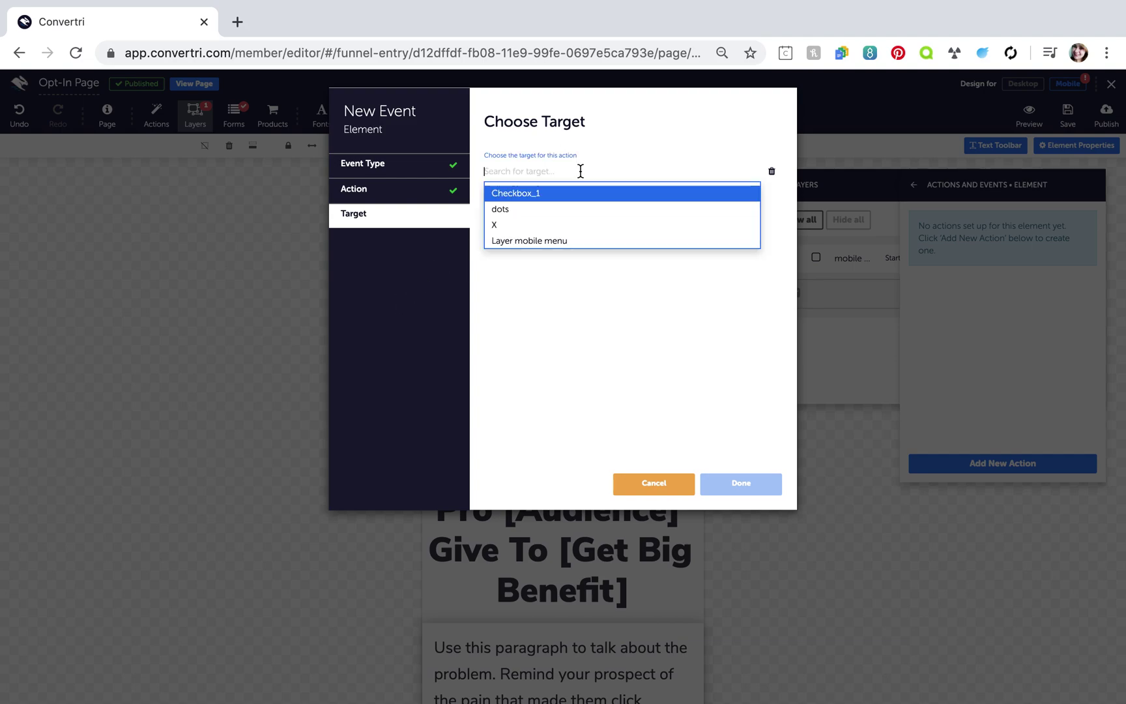
left_click(567, 242)
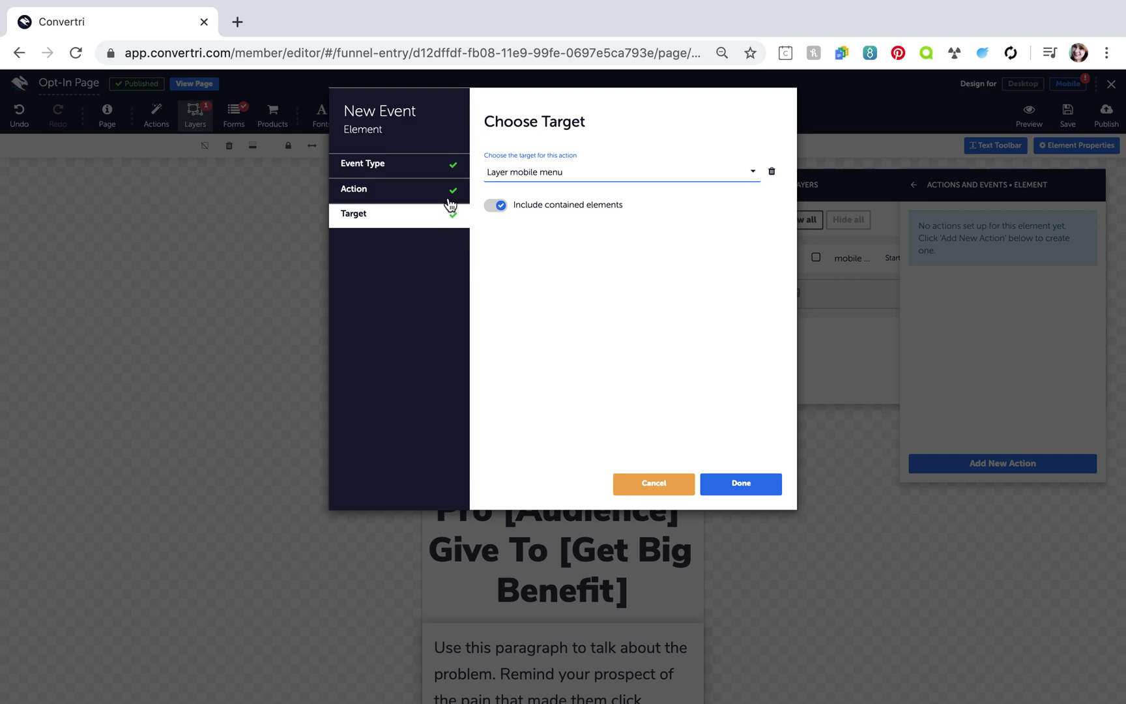
left_click(752, 493)
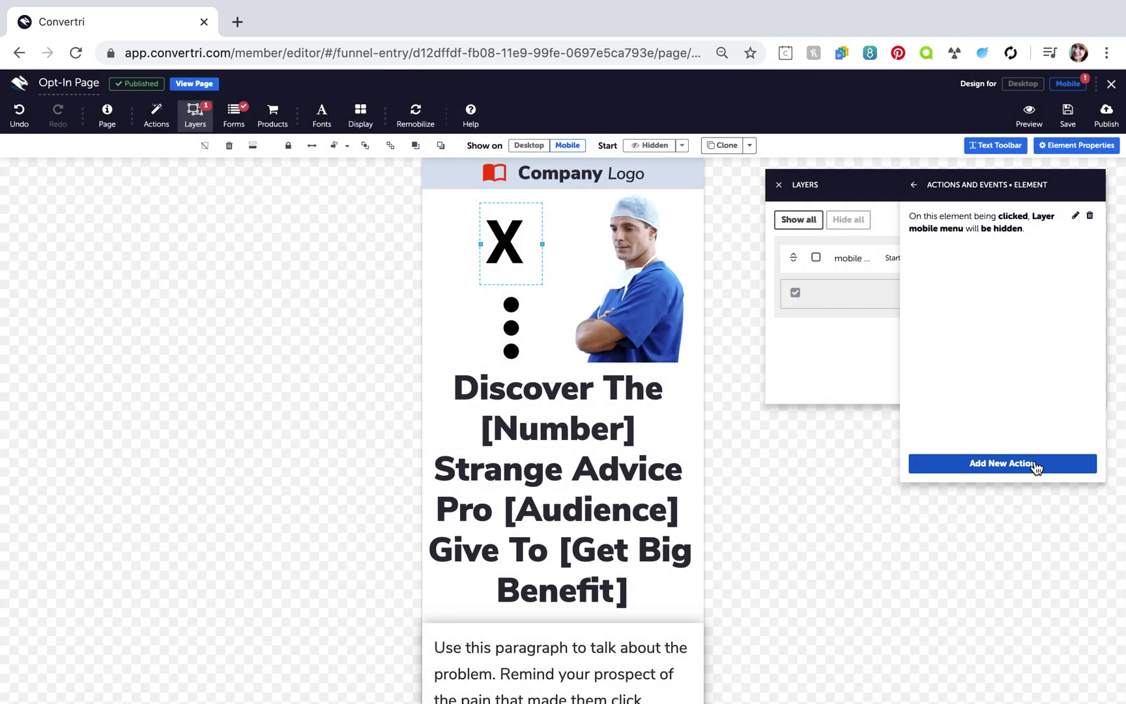
Step: Add a second On click action to the X: Hide target, targeting X
left_click(1035, 465)
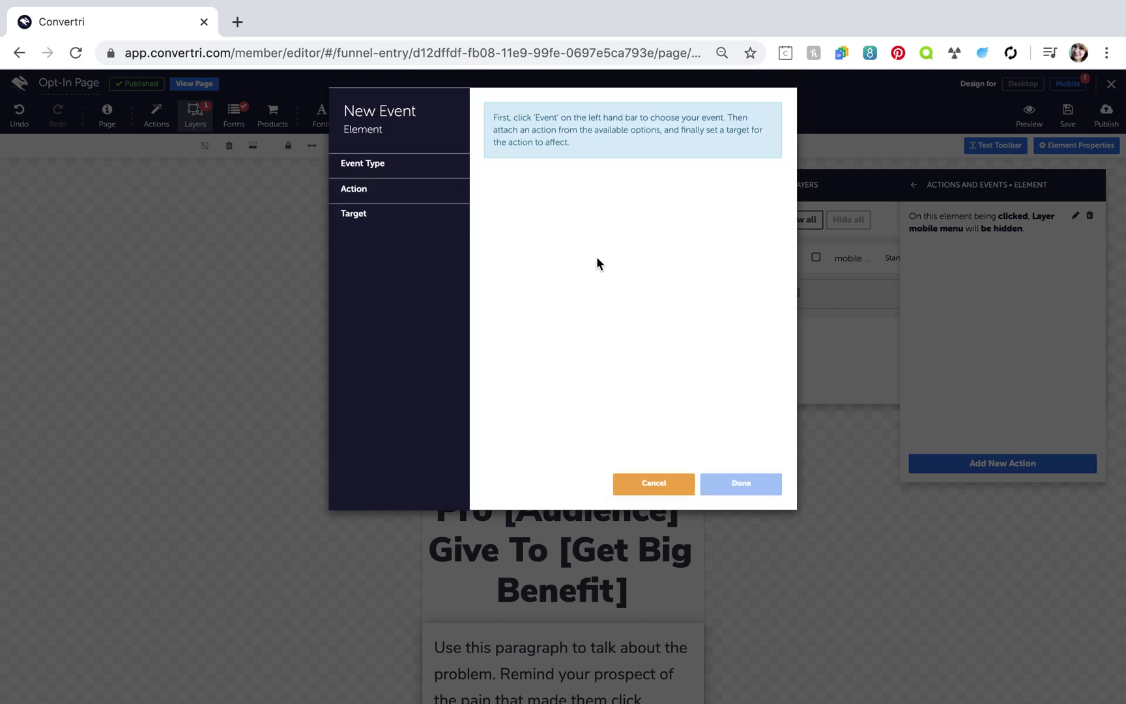
left_click(448, 173)
left_click(438, 195)
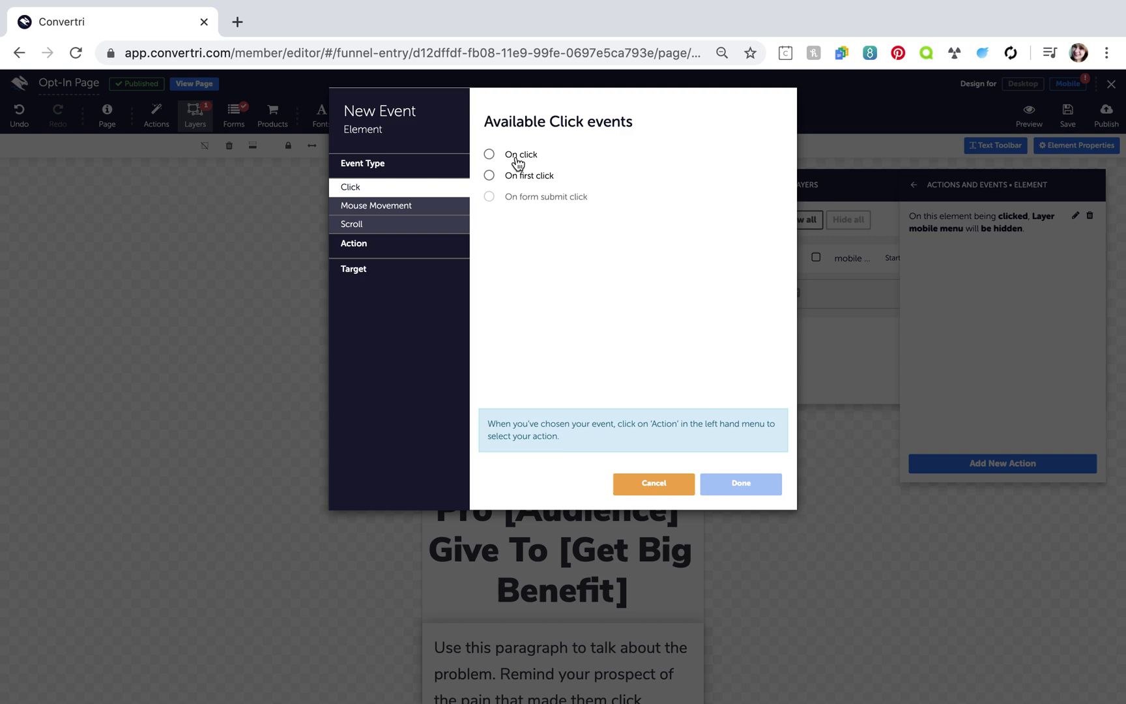
left_click(425, 253)
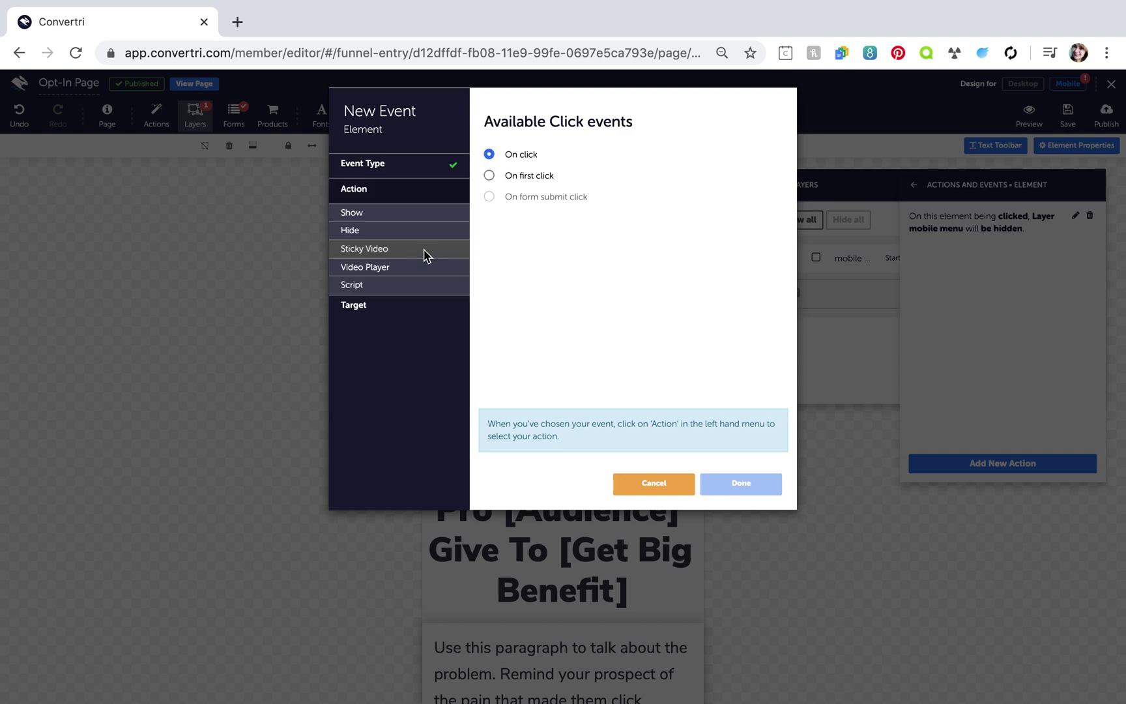
left_click(408, 229)
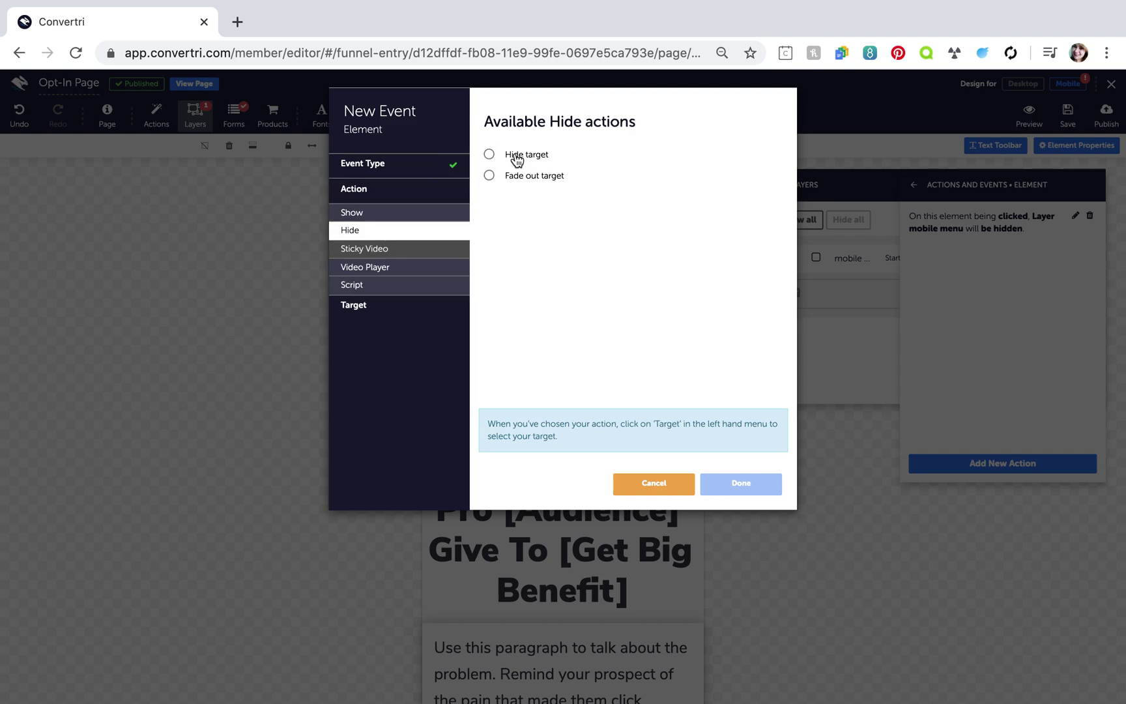
left_click(437, 316)
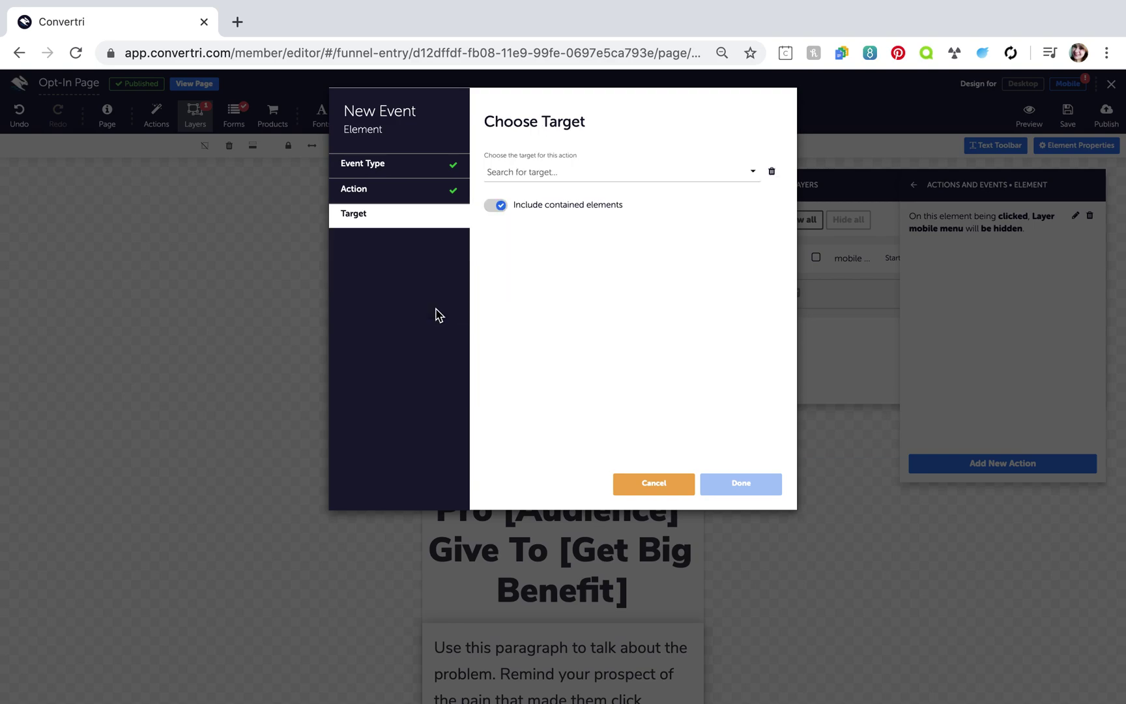
left_click(522, 173)
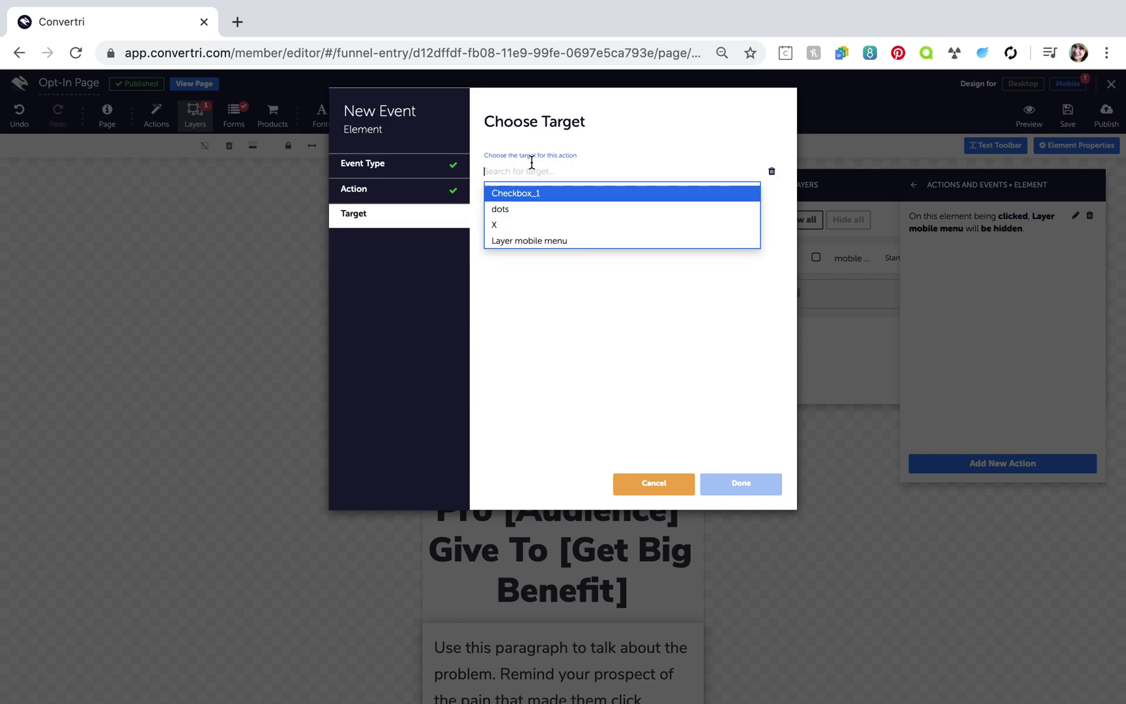
left_click(514, 229)
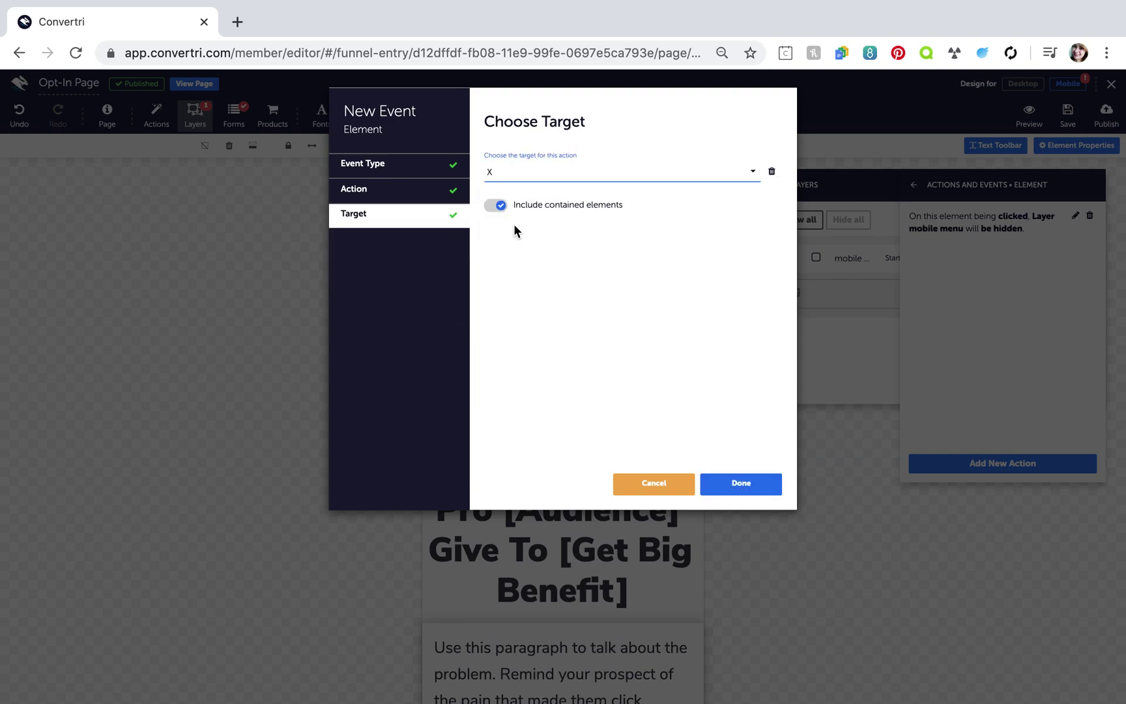
left_click(715, 481)
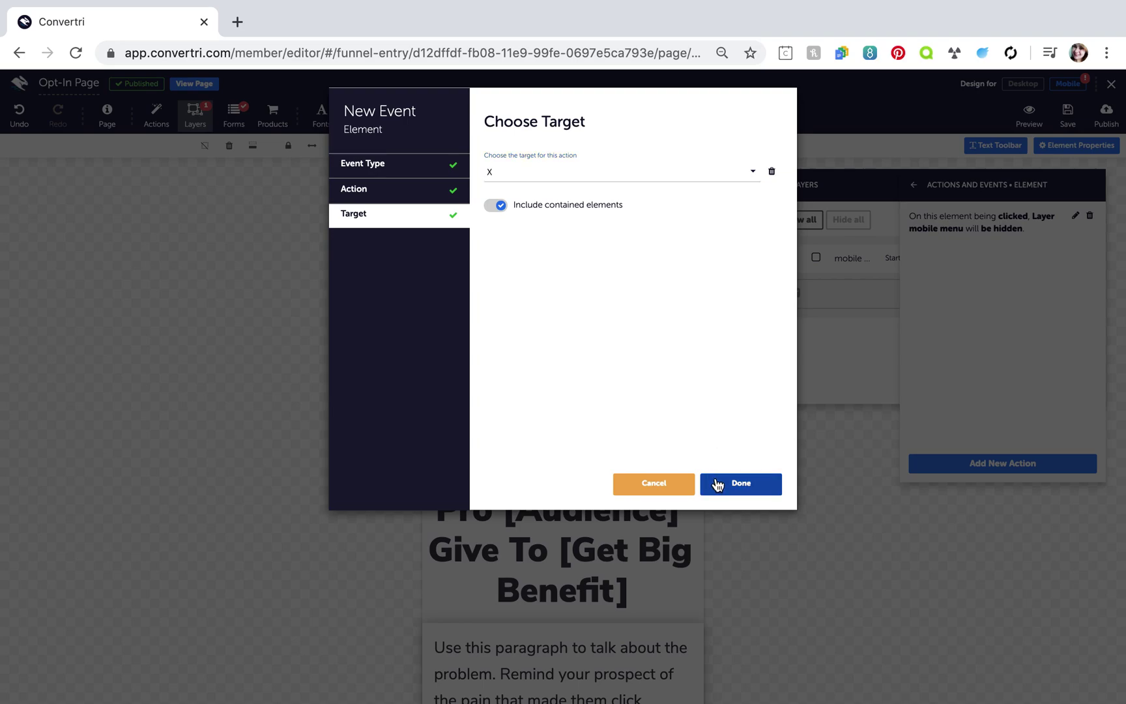
Step: Add a third On click action to the X: Show target, targeting dots
left_click(1011, 475)
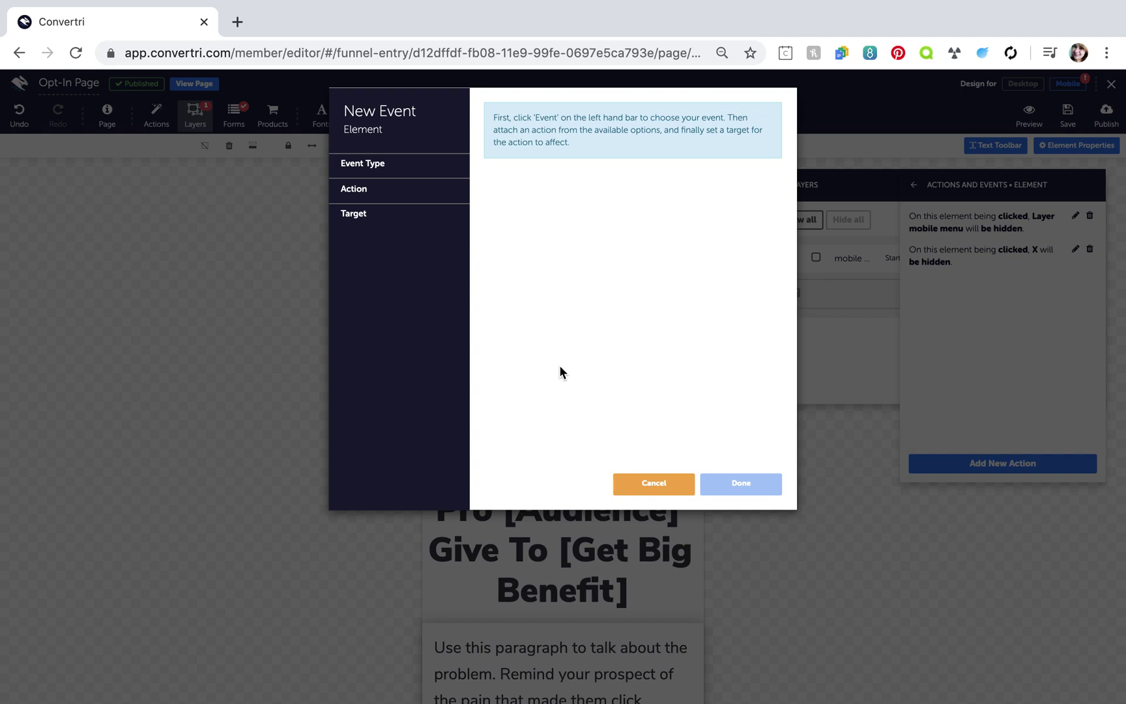
left_click(399, 173)
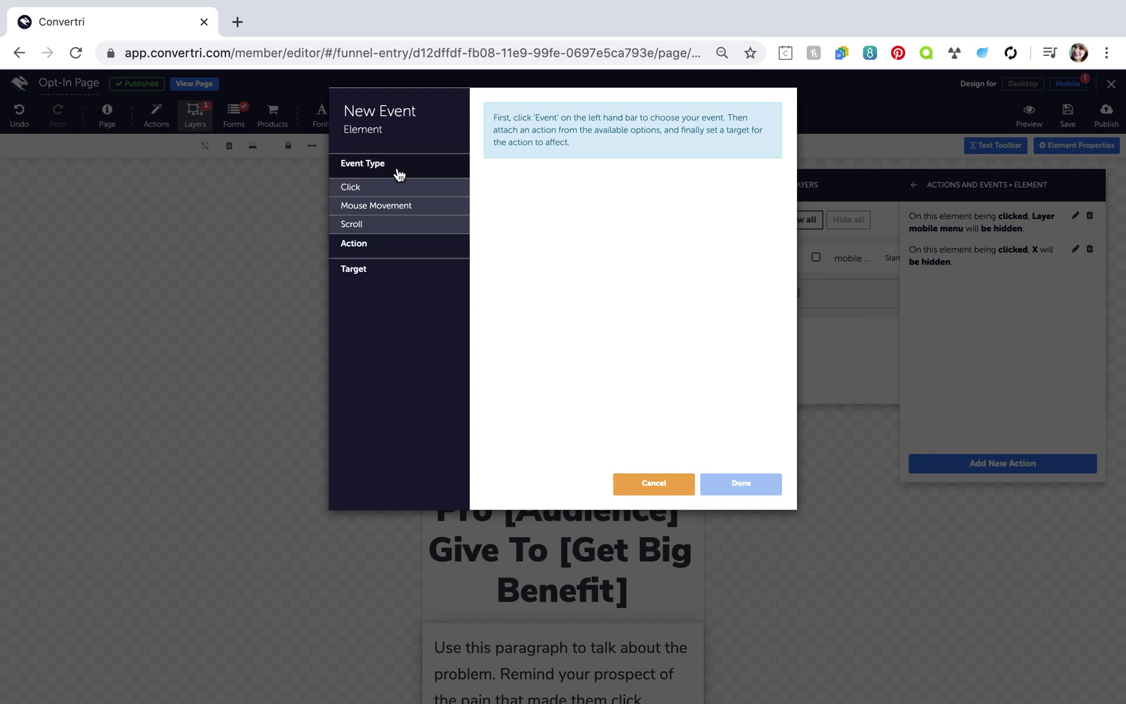
left_click(391, 188)
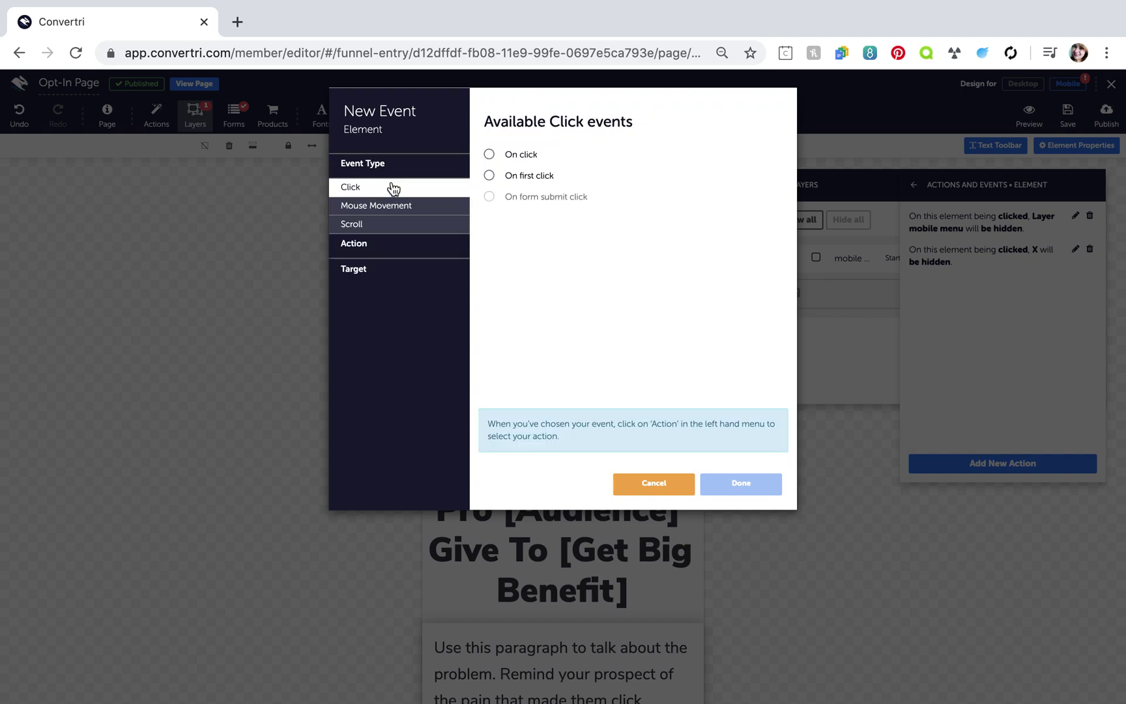
left_click(524, 156)
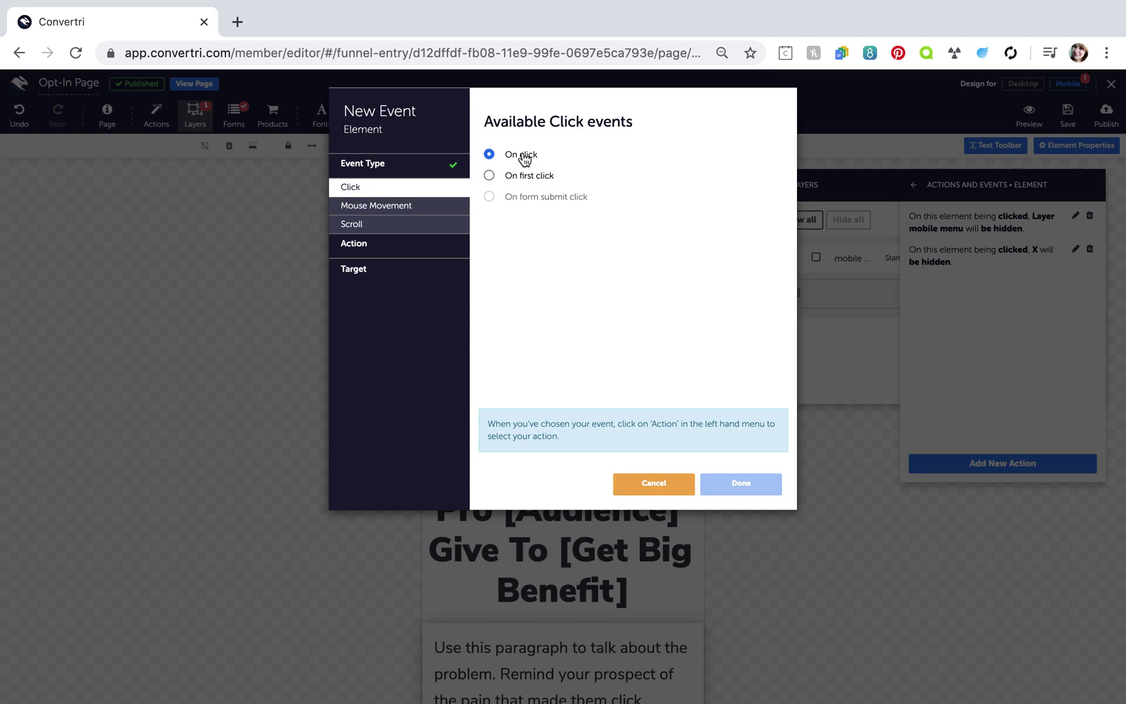
left_click(397, 254)
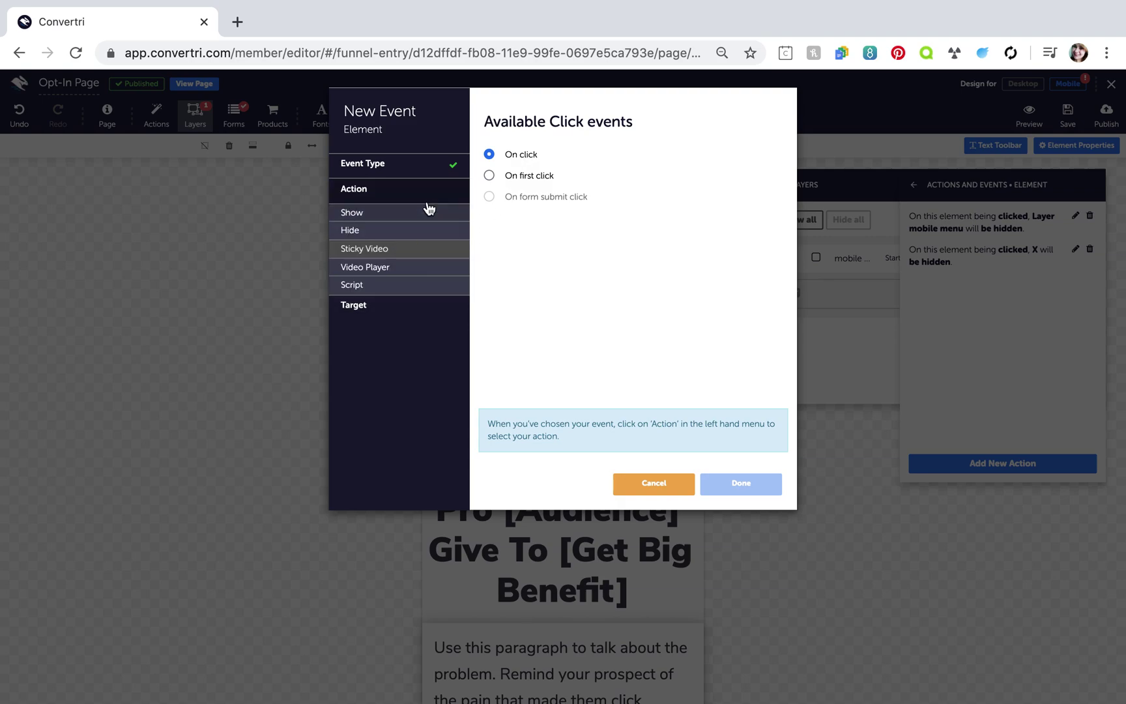
left_click(382, 218)
left_click(532, 155)
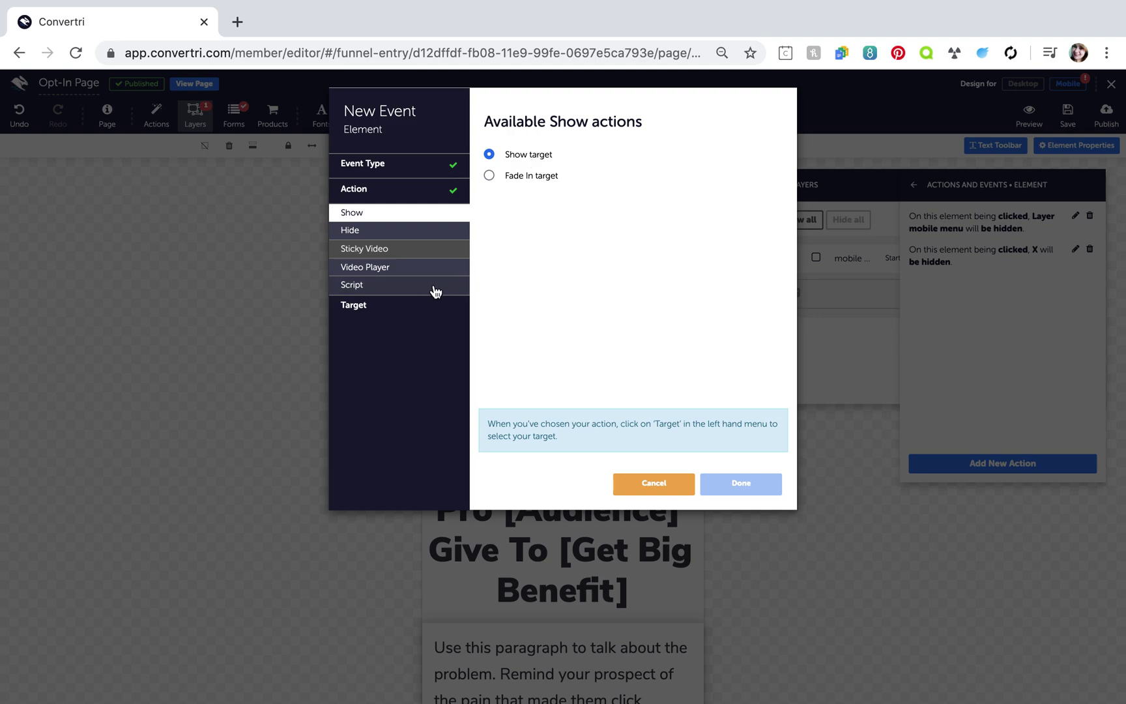
left_click(407, 306)
left_click(569, 175)
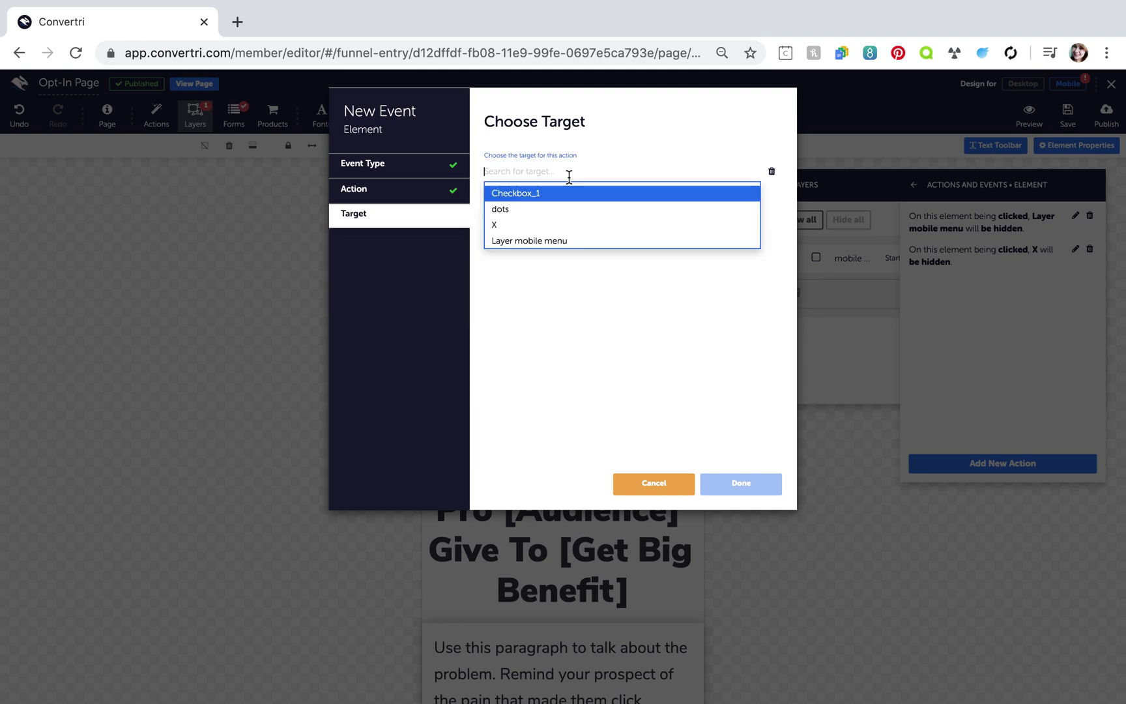
left_click(569, 207)
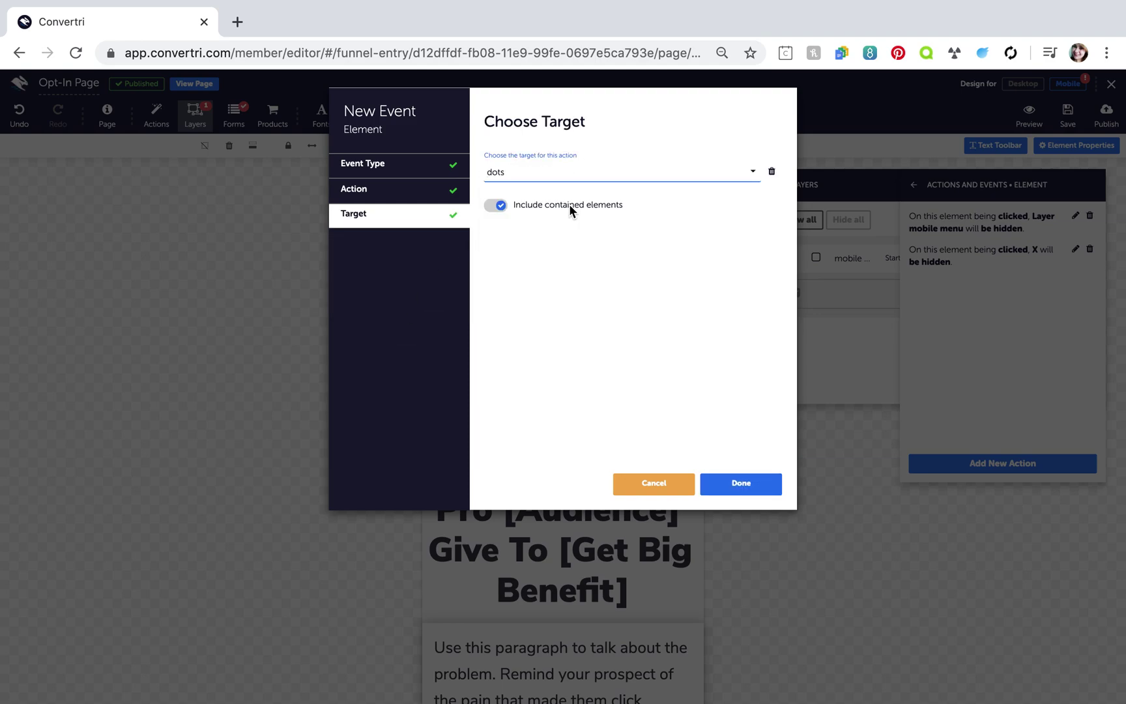
left_click(726, 488)
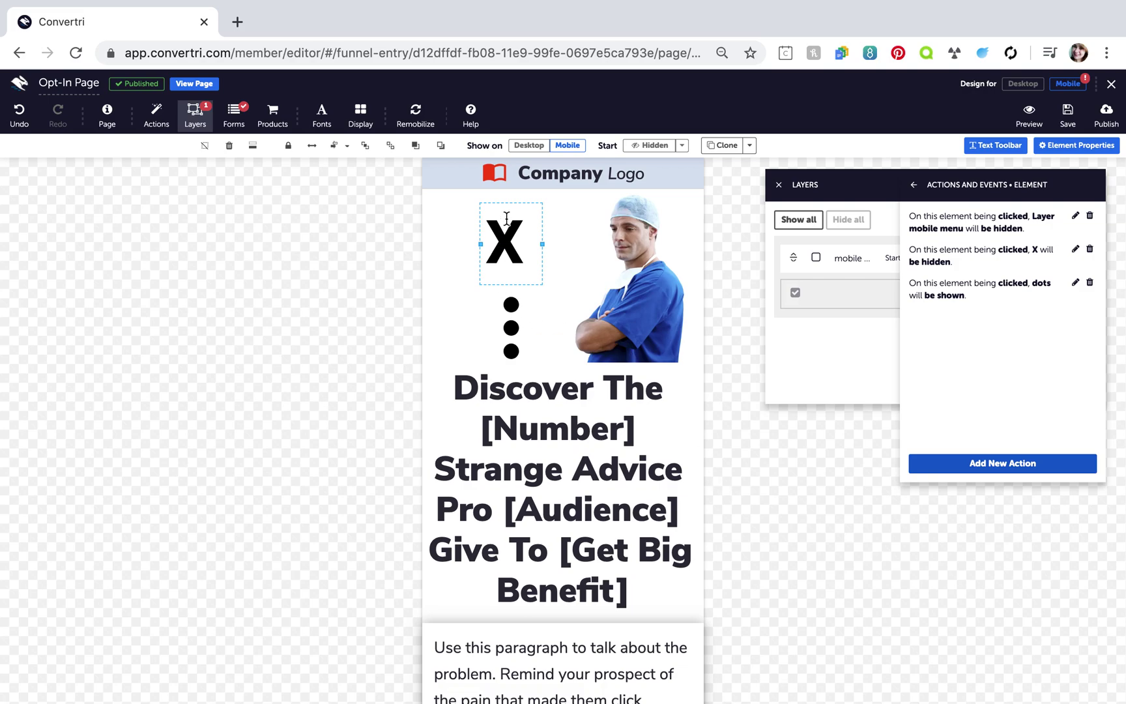
Step: Drag the X to the page's top-left corner and place the dots icon over it
left_click_drag(532, 204, 486, 197)
left_click(511, 305)
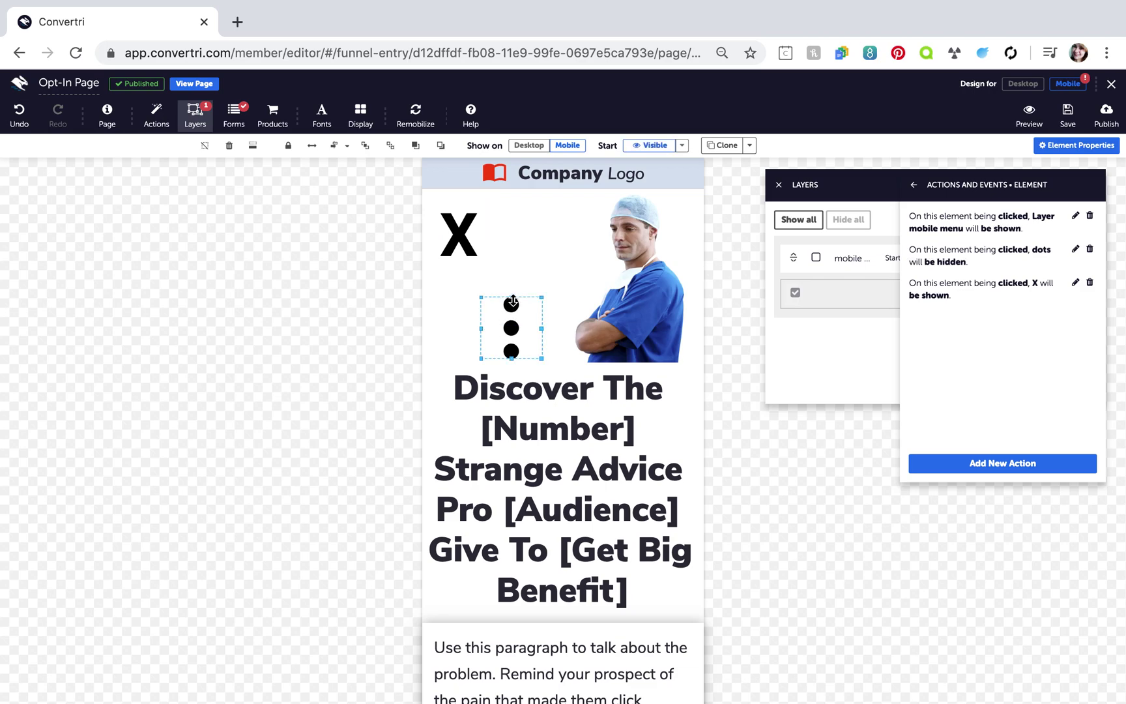
left_click_drag(521, 303, 470, 214)
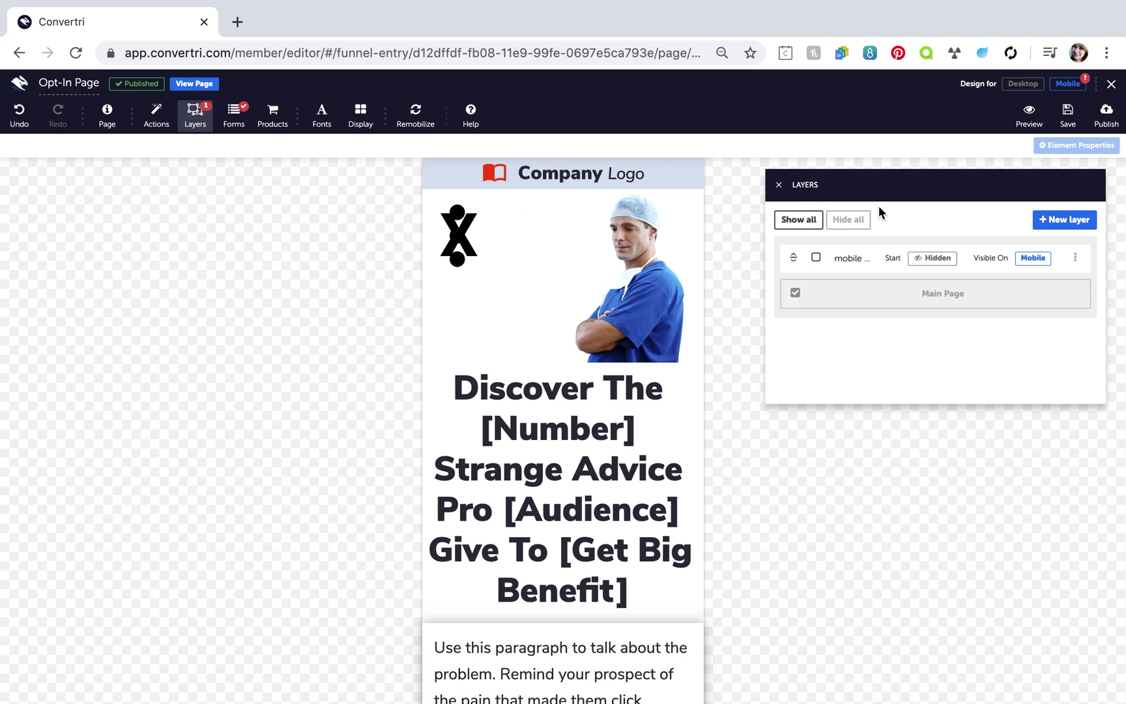
Step: Save and preview the opt-in page, then open the preview in Chrome's developer tools
left_click(1077, 114)
left_click(1029, 114)
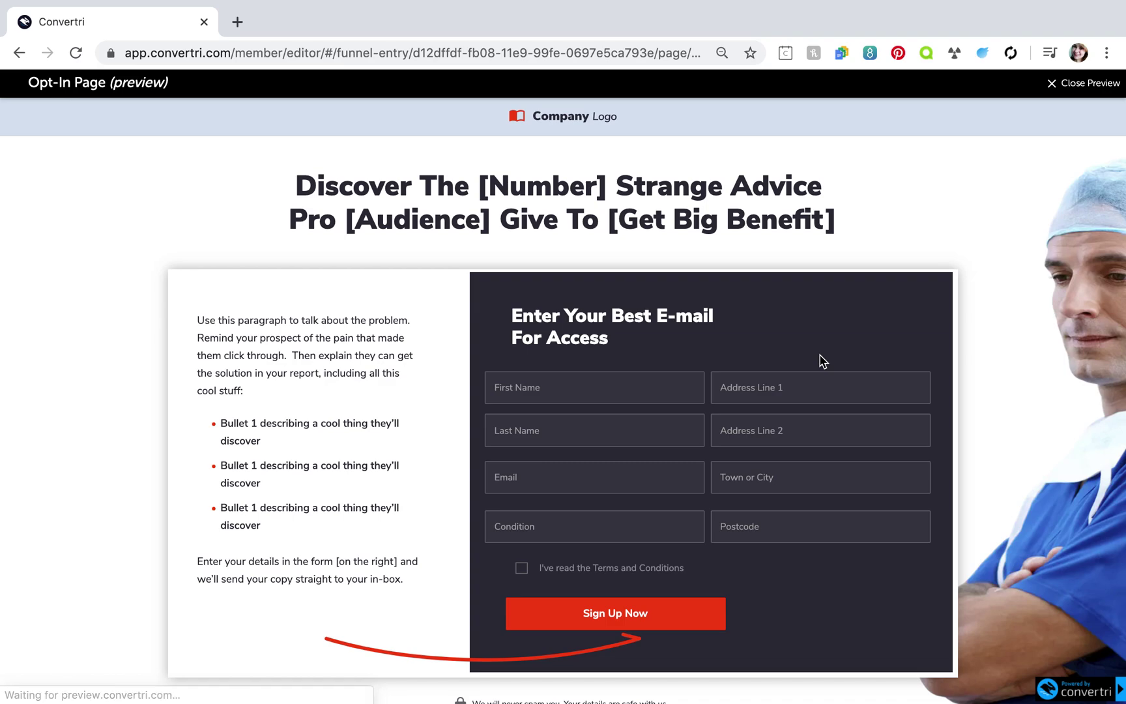
right_click(821, 356)
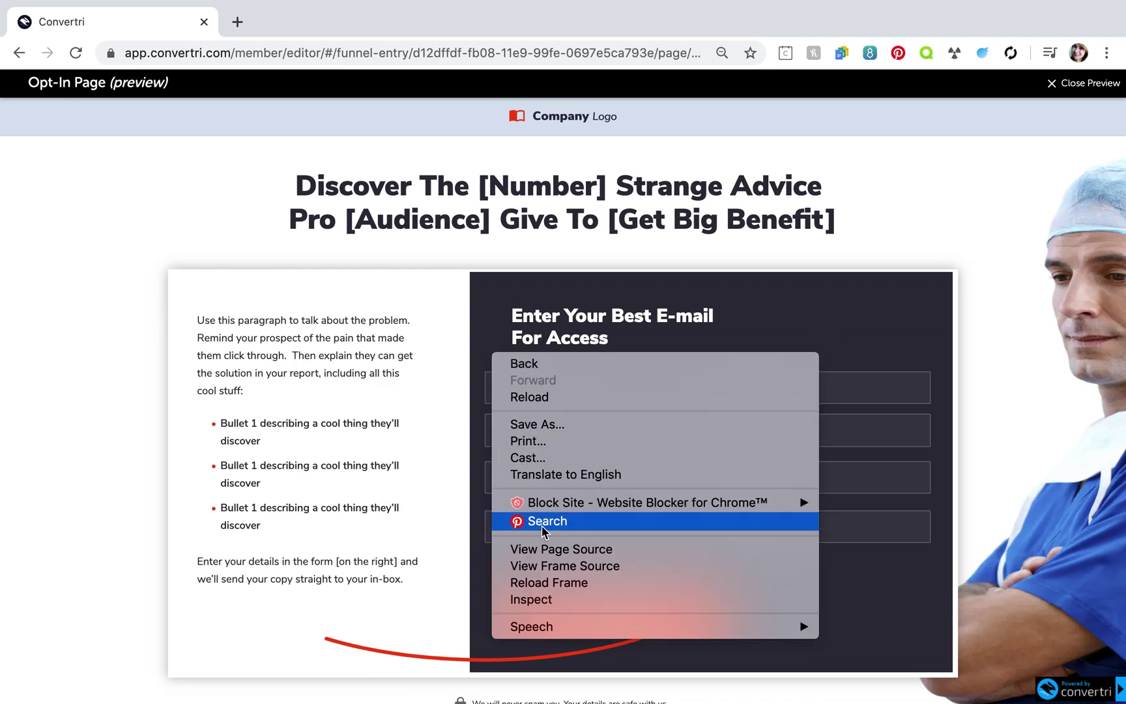
left_click(529, 600)
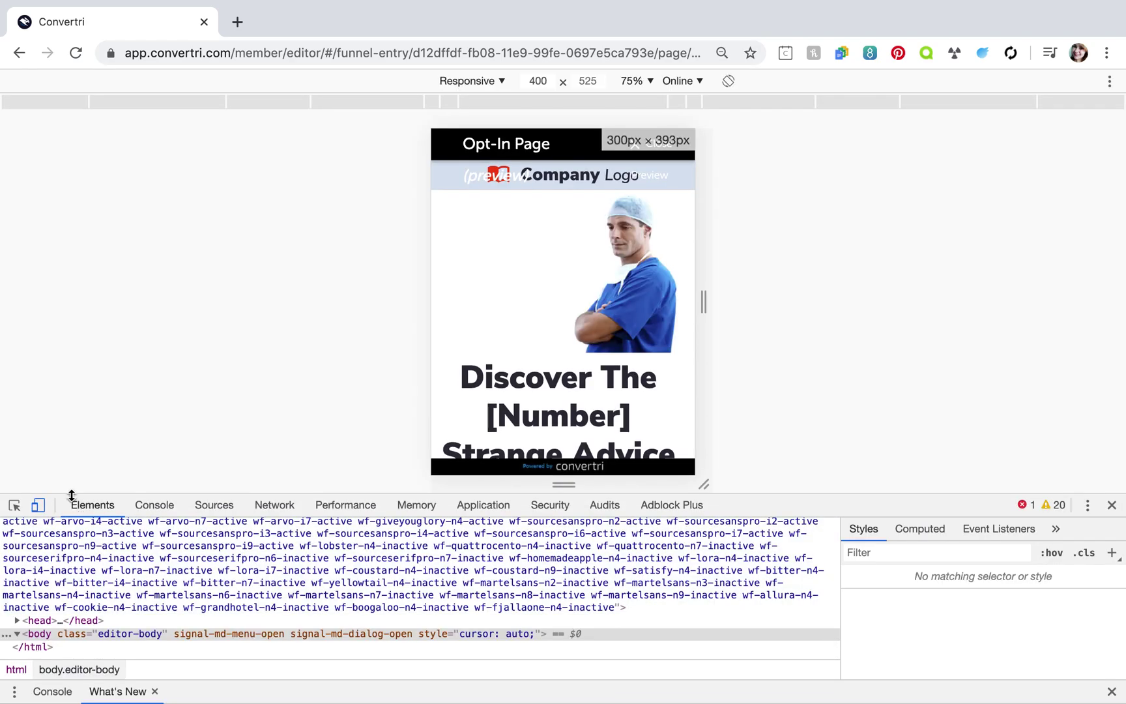
Step: Emulate an iPhone X (375 × 812) in Chrome DevTools and tap the dots to open the mobile menu
left_click(38, 506)
left_click(37, 507)
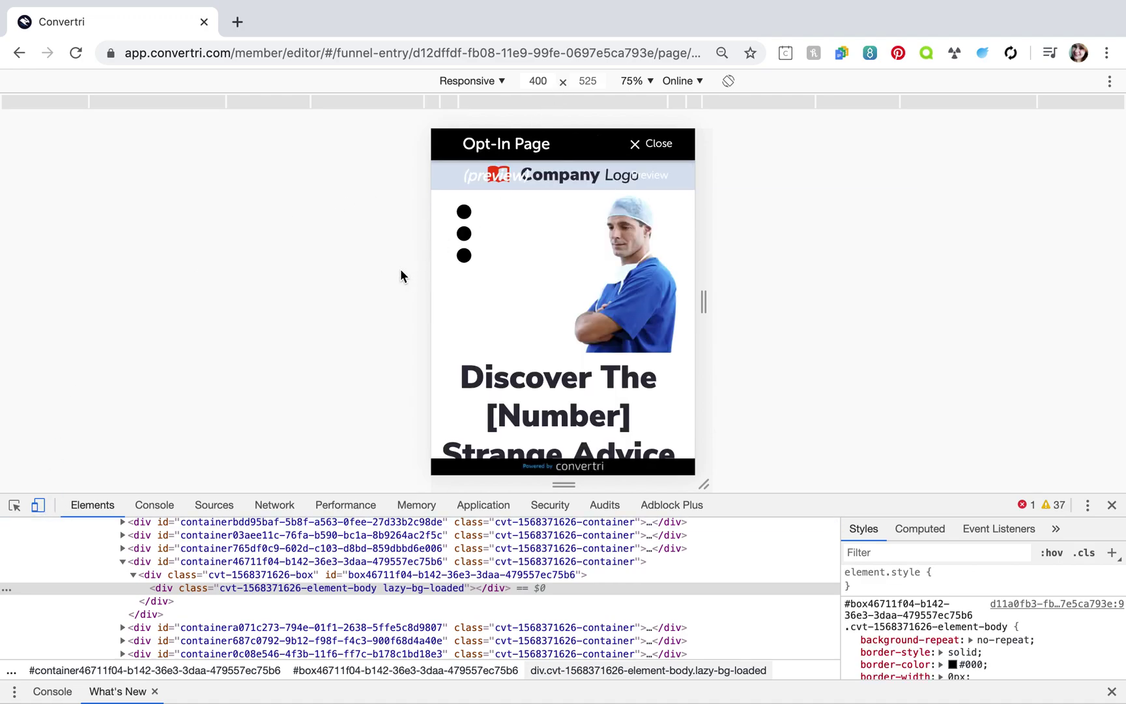
left_click(499, 83)
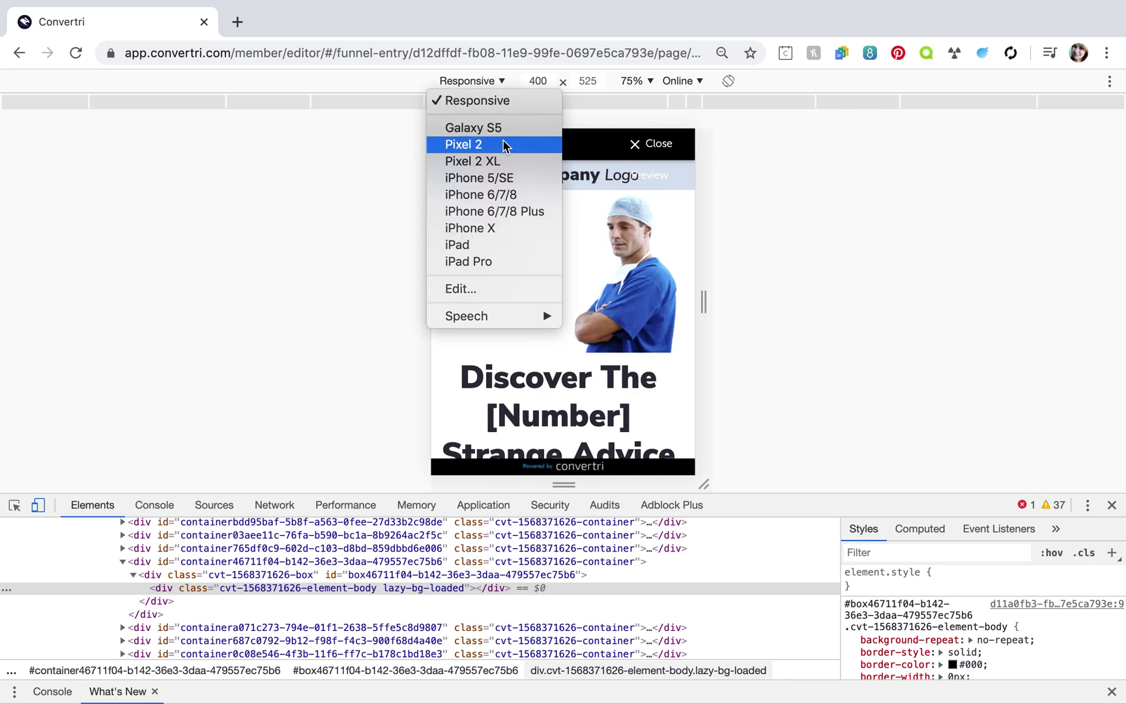
left_click(511, 229)
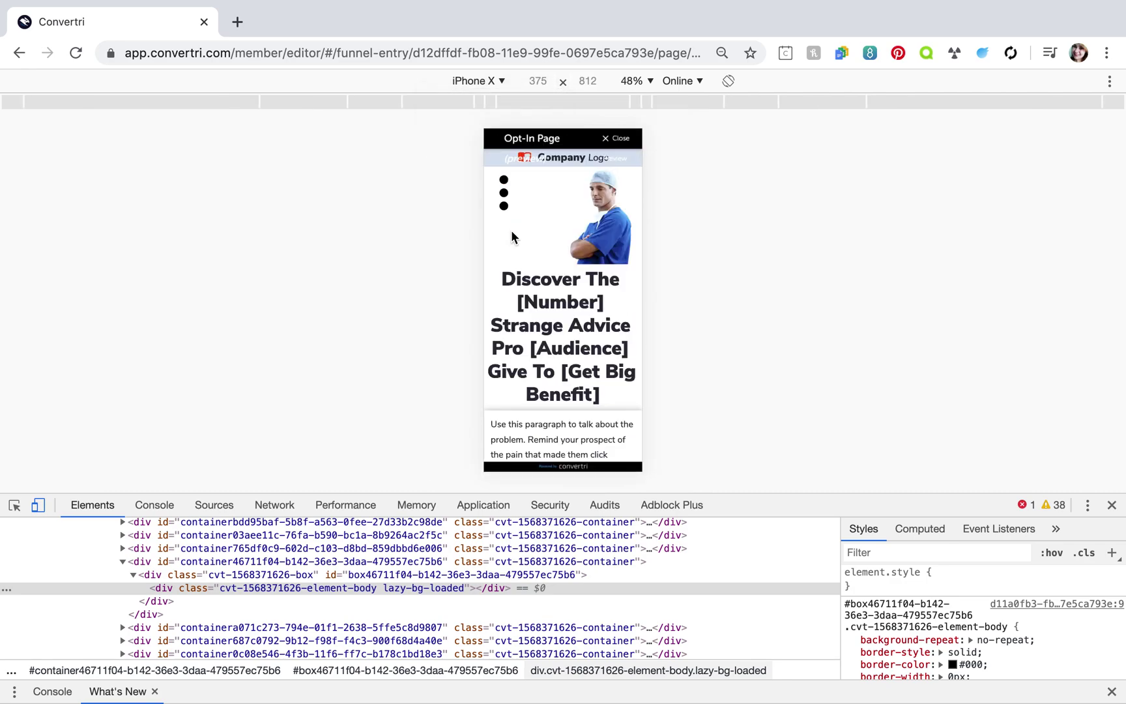
left_click(504, 195)
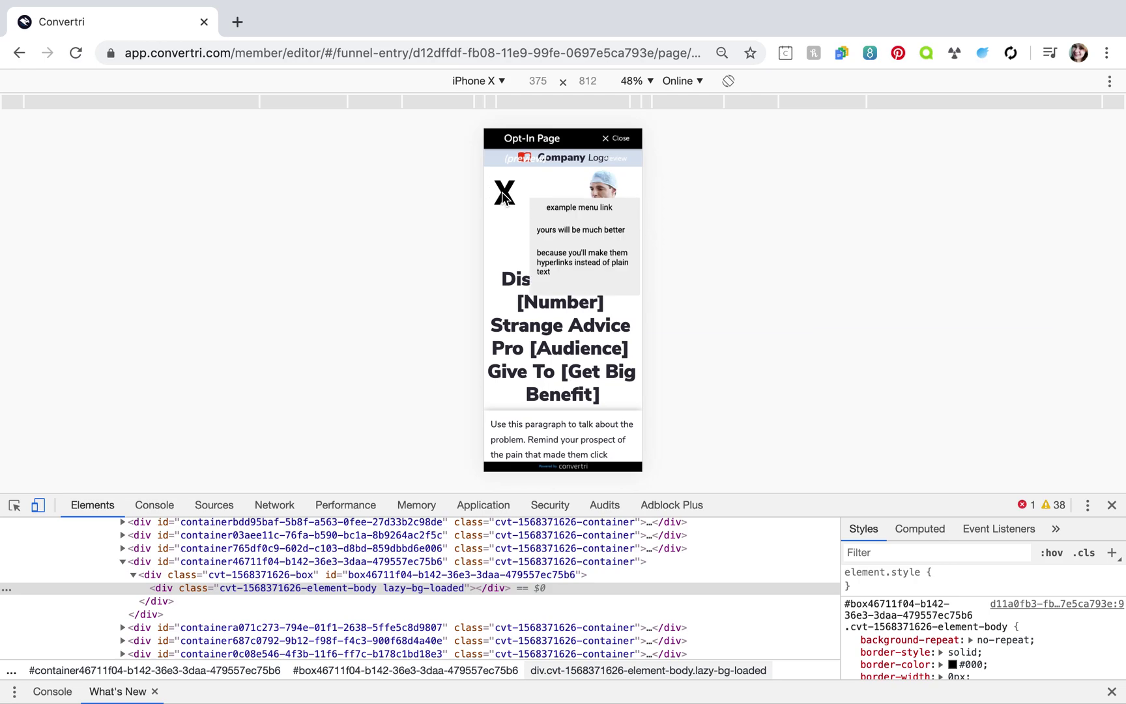